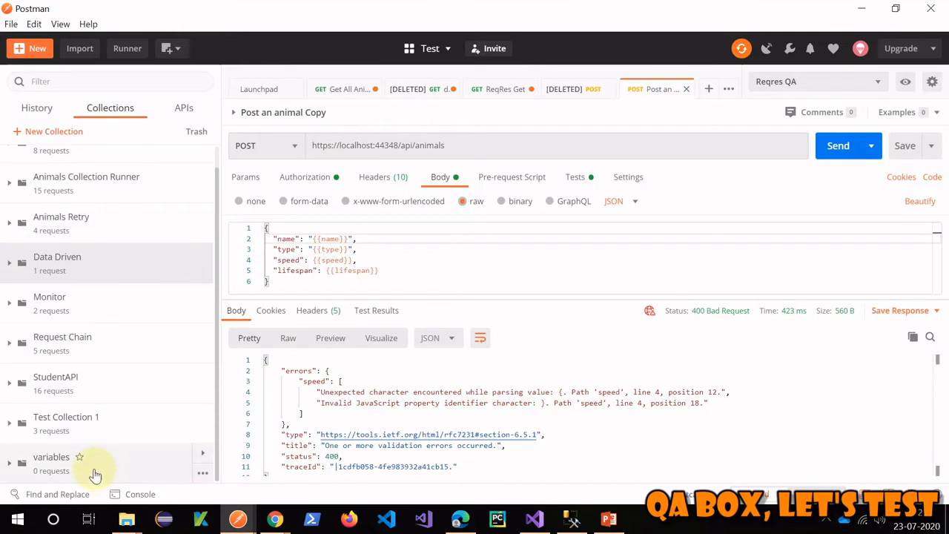
- Move the 'Post an animal Copy' request from Data Driven into the variables collection
left_click_drag(475, 147, 318, 146)
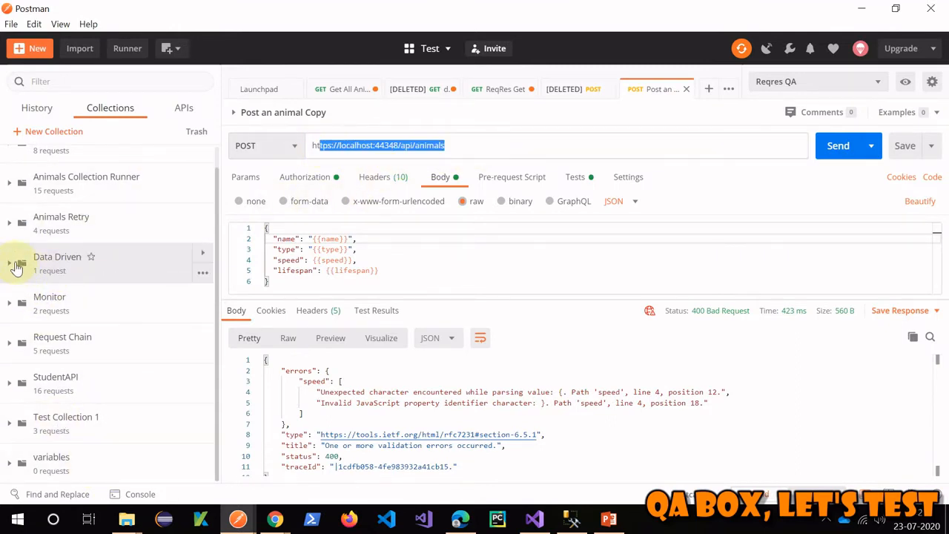
left_click(9, 266)
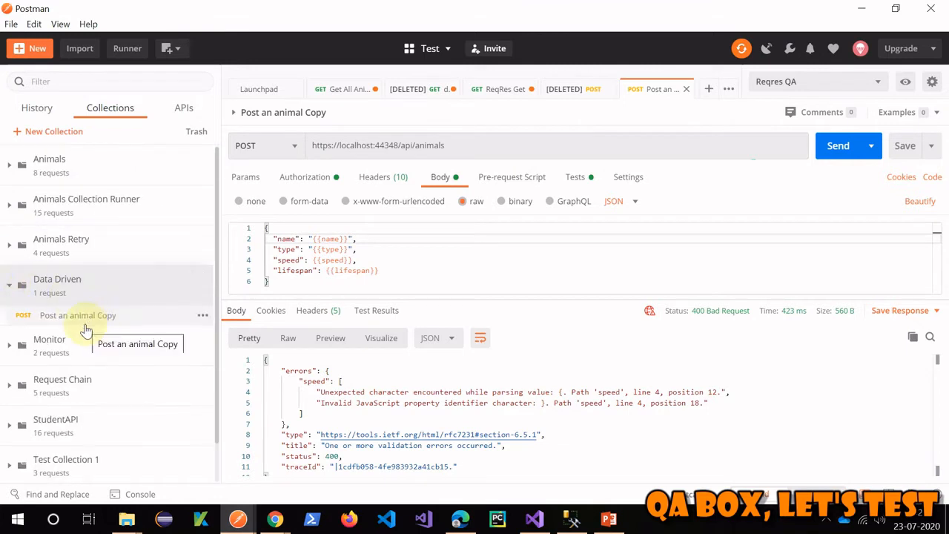
left_click(95, 318)
mouse_move(95, 318)
left_mouse_down()
mouse_move(80, 497)
mouse_move(104, 418)
mouse_move(106, 466)
mouse_move(115, 463)
mouse_move(77, 332)
mouse_move(52, 299)
left_mouse_up()
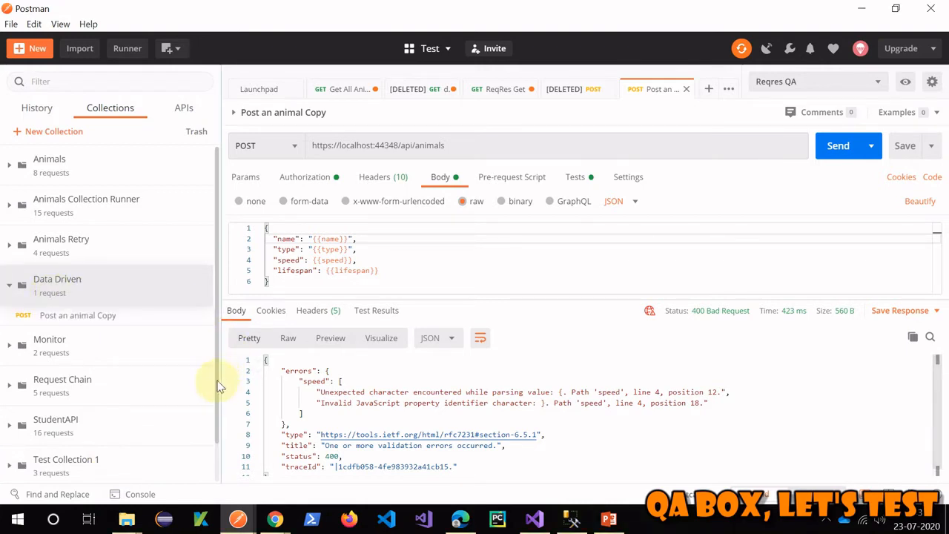
scroll(213, 392, "down", 1)
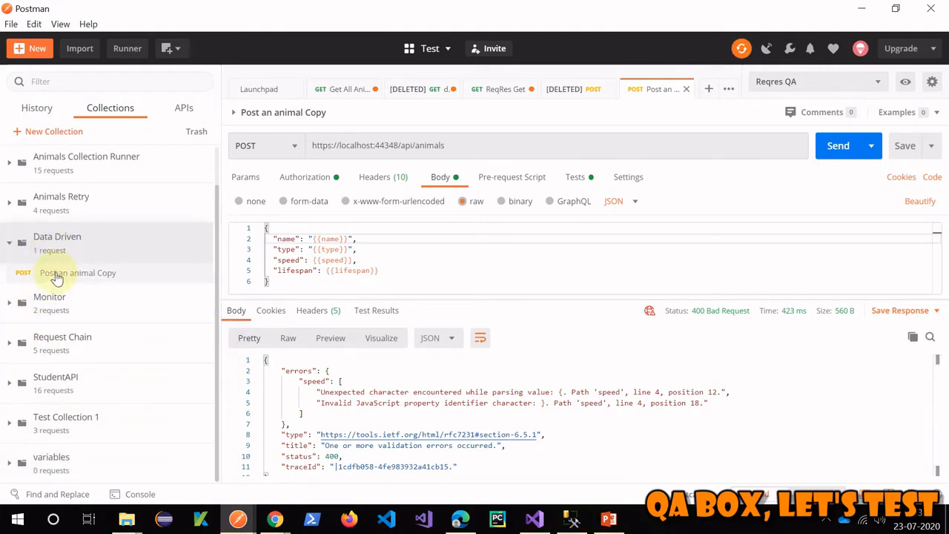
left_click_drag(57, 272, 47, 475)
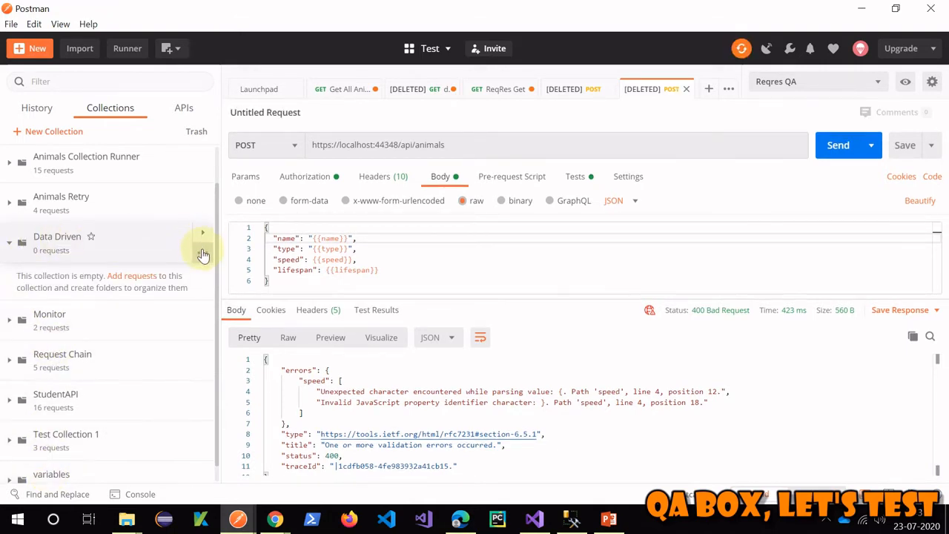
- Delete the empty Data Driven collection and open the moved request from variables
left_click(202, 253)
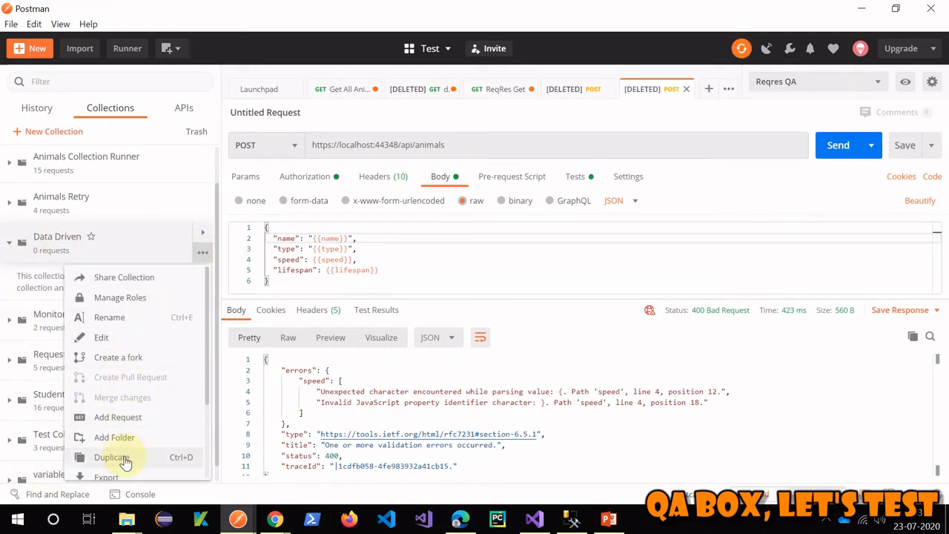
scroll(124, 408, "down", 3)
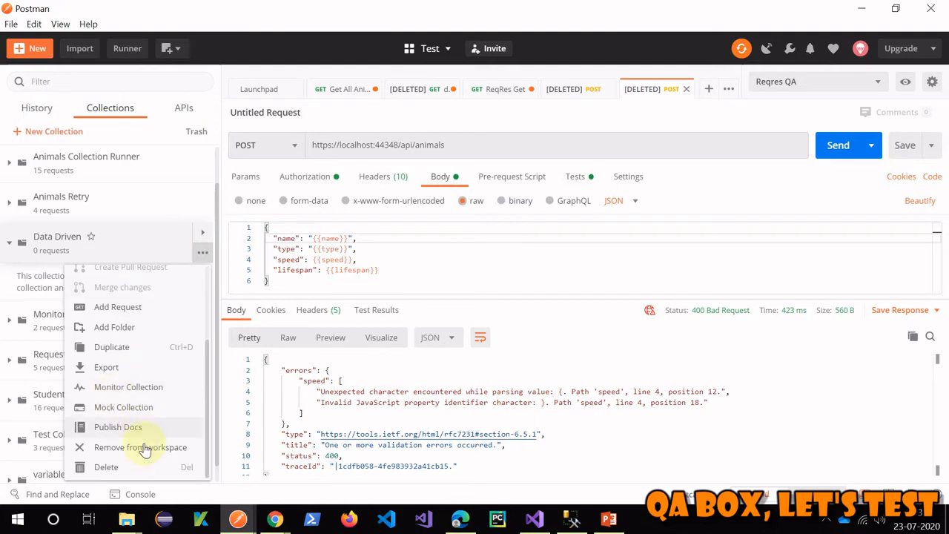
left_click(112, 467)
left_click(571, 344)
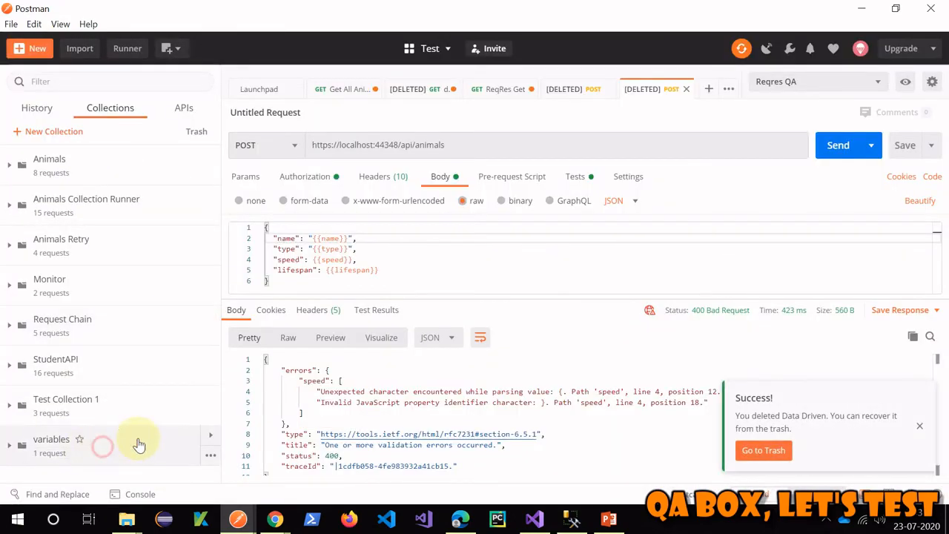
left_click(139, 444)
key("ctrl+t")
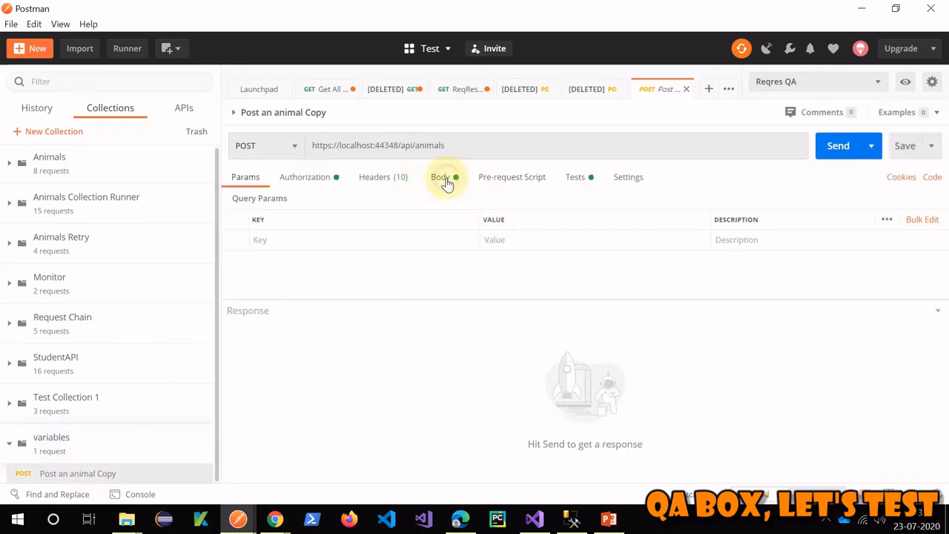
- Show the request's raw JSON body and inspect its {{name}} and {{type}} placeholders
left_click(443, 180)
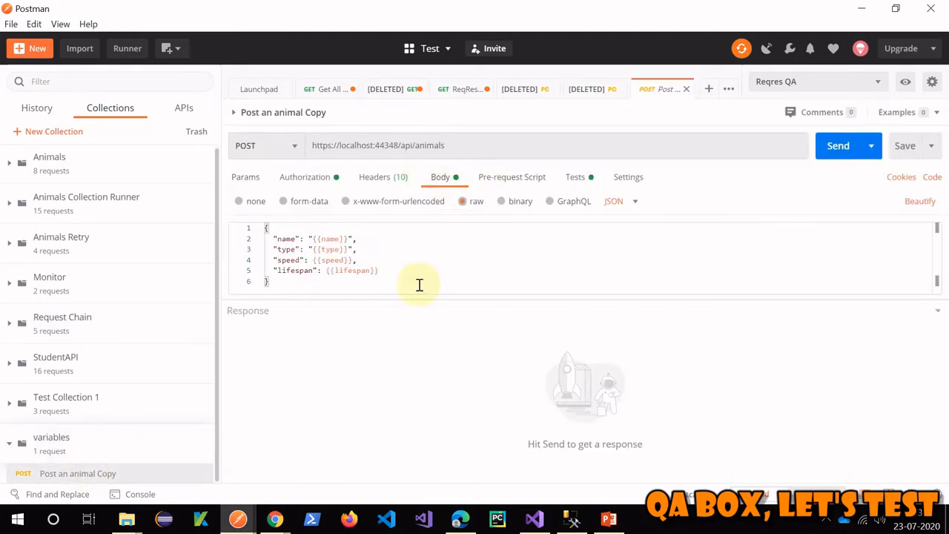
left_click_drag(313, 240, 348, 240)
left_click(409, 248)
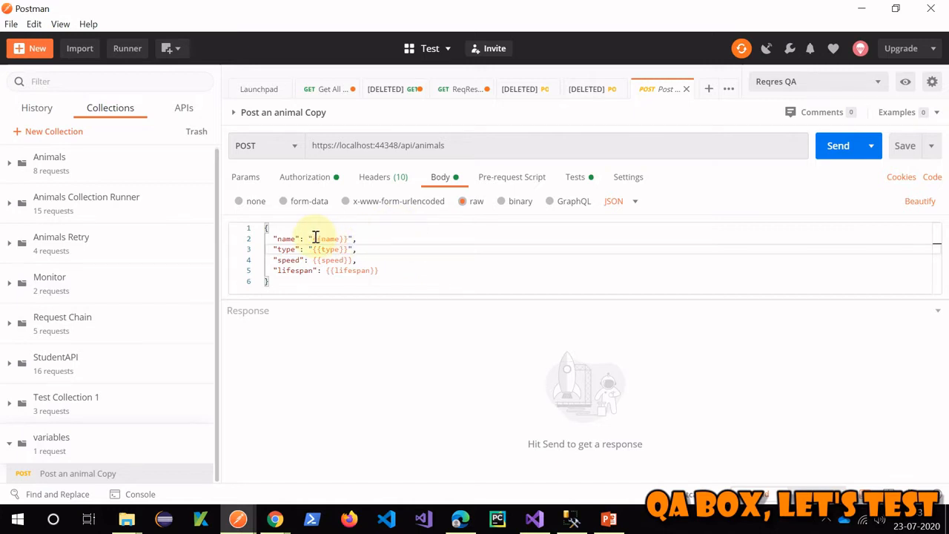
left_click_drag(313, 237, 346, 239)
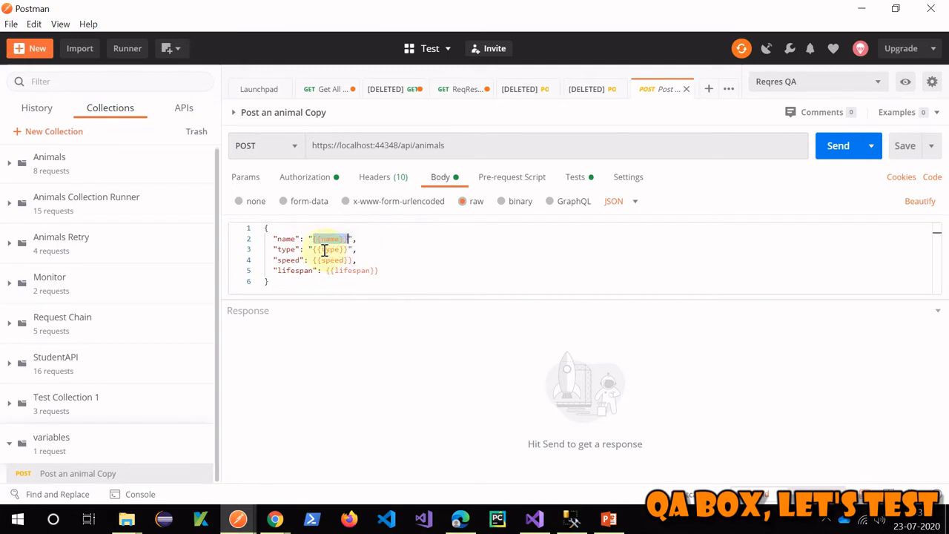
left_click_drag(315, 251, 376, 271)
left_click(398, 263)
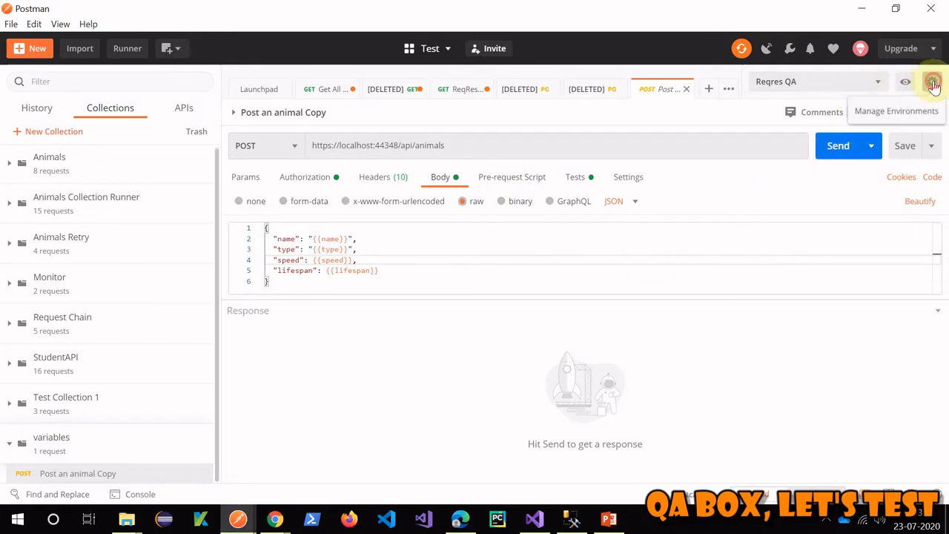
- Create a new environment named POST DATA BODY
left_click(931, 83)
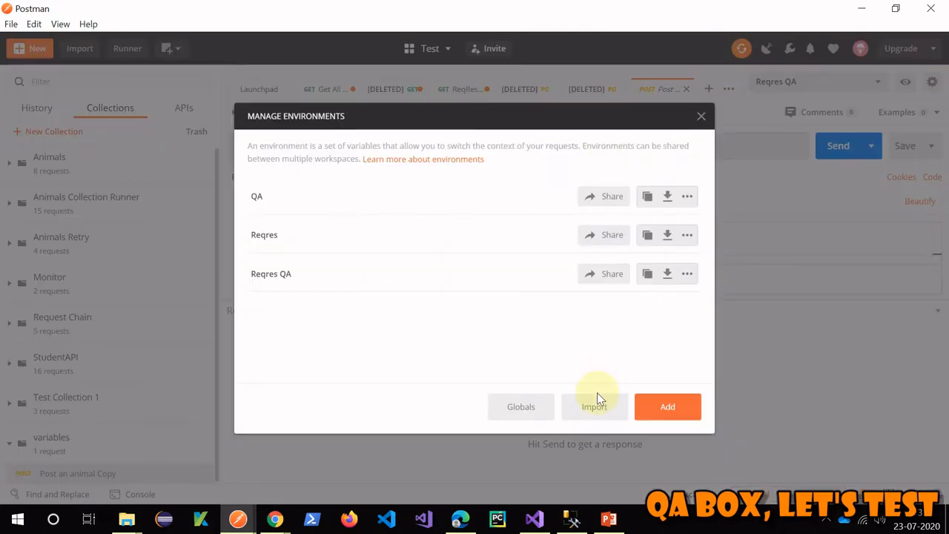
left_click(667, 409)
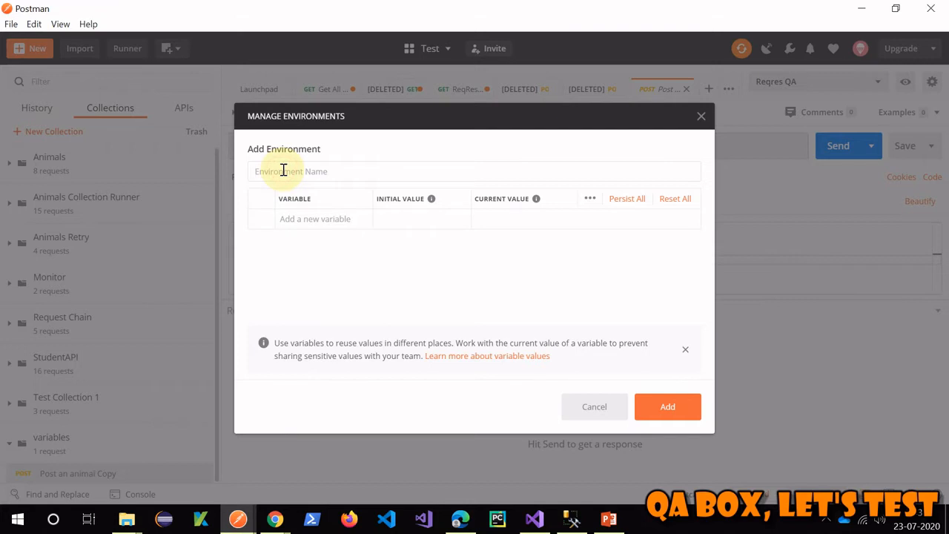
type("POST DATA BODY")
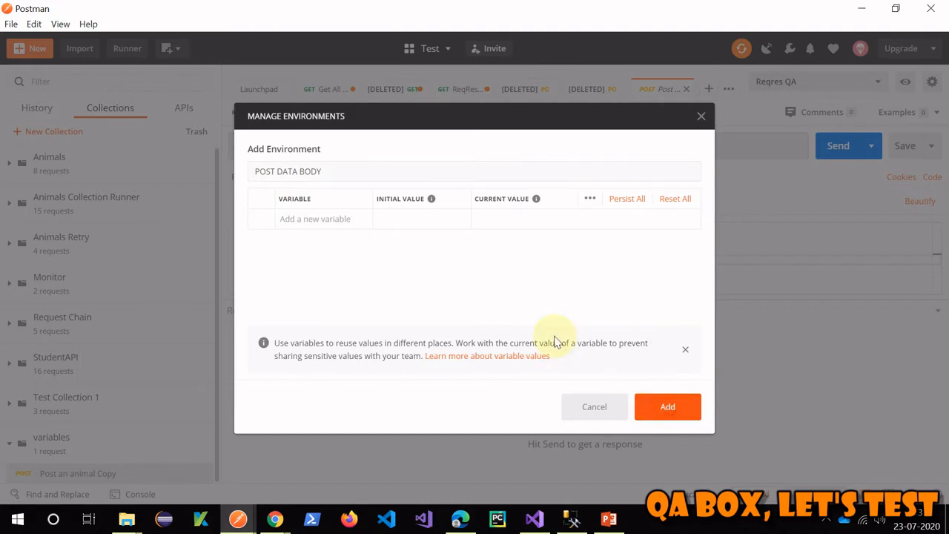
key("Return")
- Add name, type, speed and lifespan variables to the POST DATA BODY environment
left_click(272, 201)
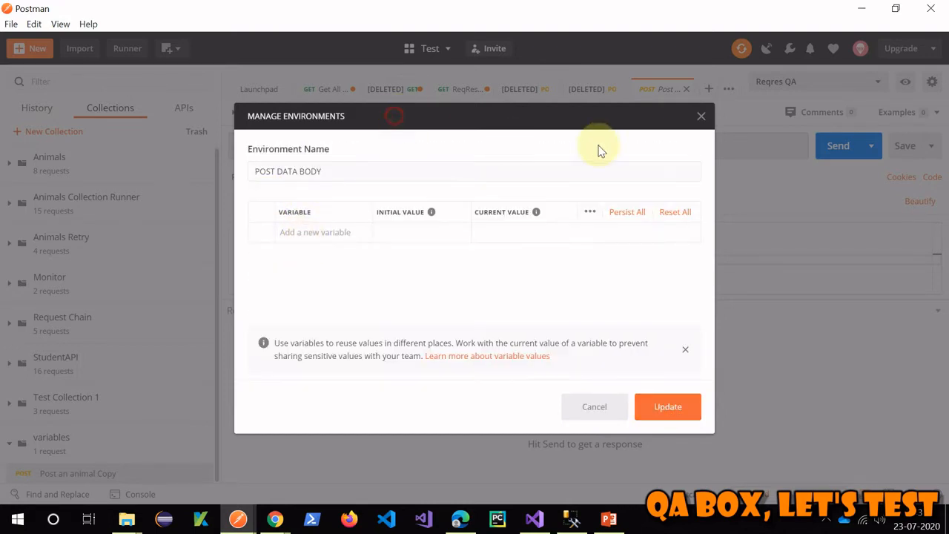
left_click(316, 233)
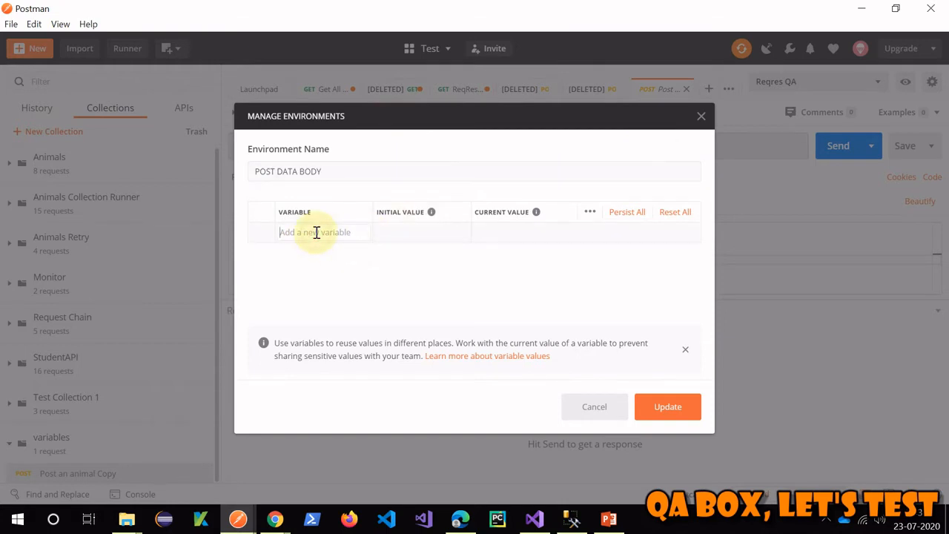
type("an")
type("e")
left_click(314, 251)
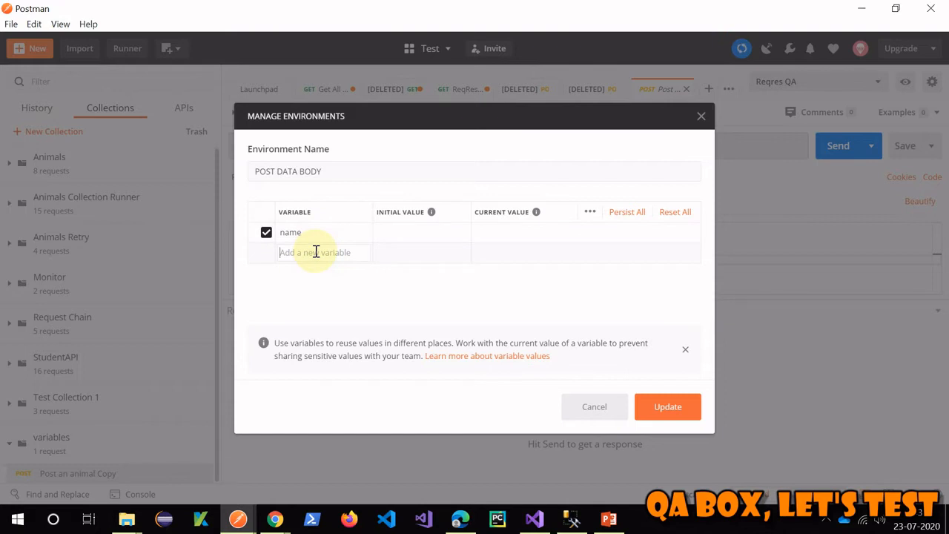
type("type")
left_click(298, 274)
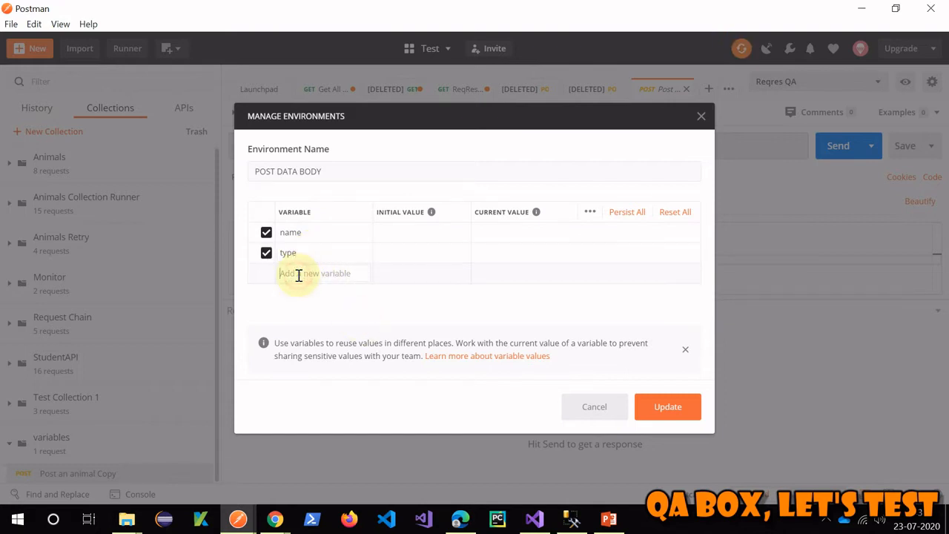
type("speed")
left_click(305, 295)
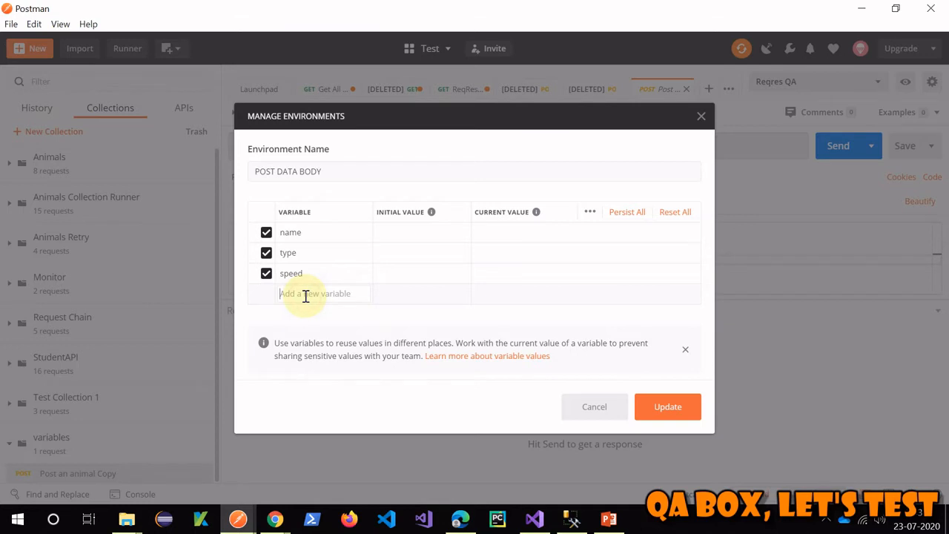
type("lifespan")
- Set initial values name Rabbit, type Herbivorous, speed 35 and lifespan 18
left_click(395, 235)
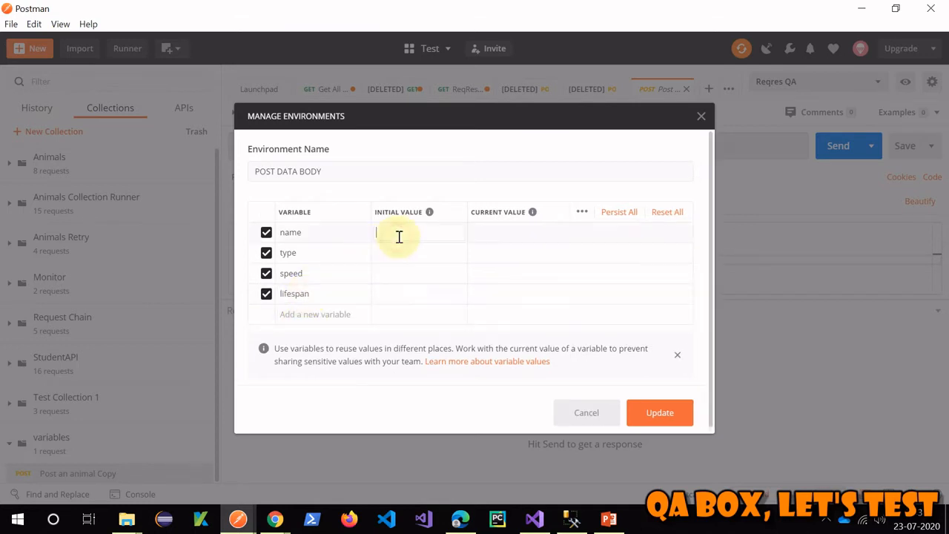
left_click(499, 234)
left_click(394, 232)
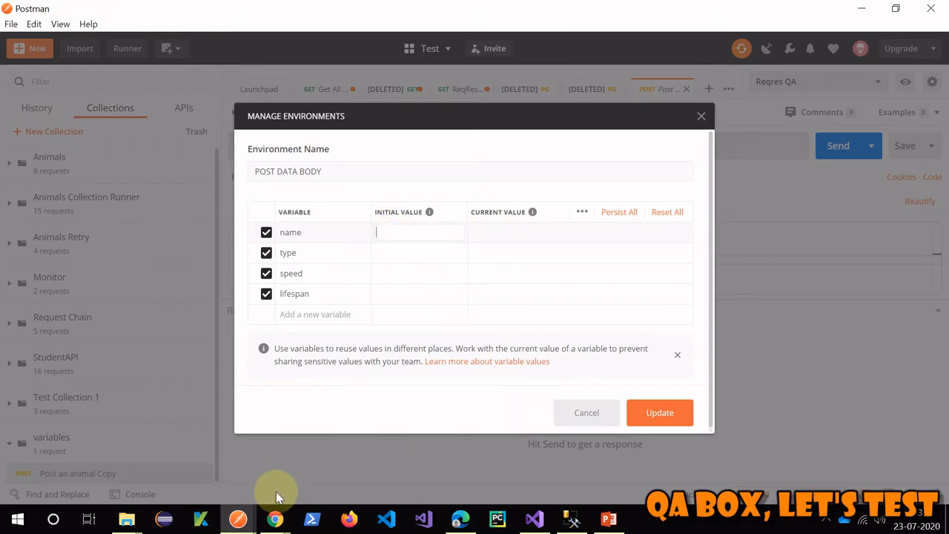
left_click(275, 519)
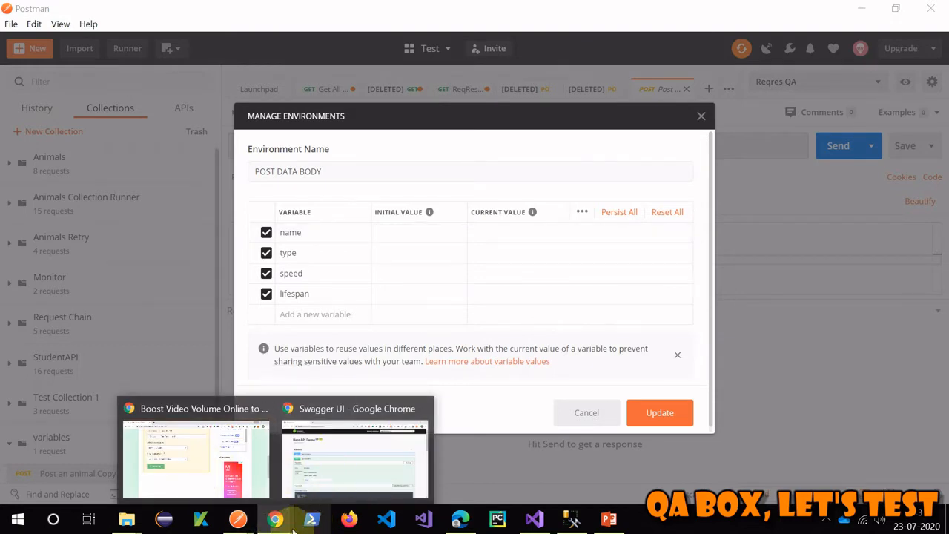
left_click(456, 292)
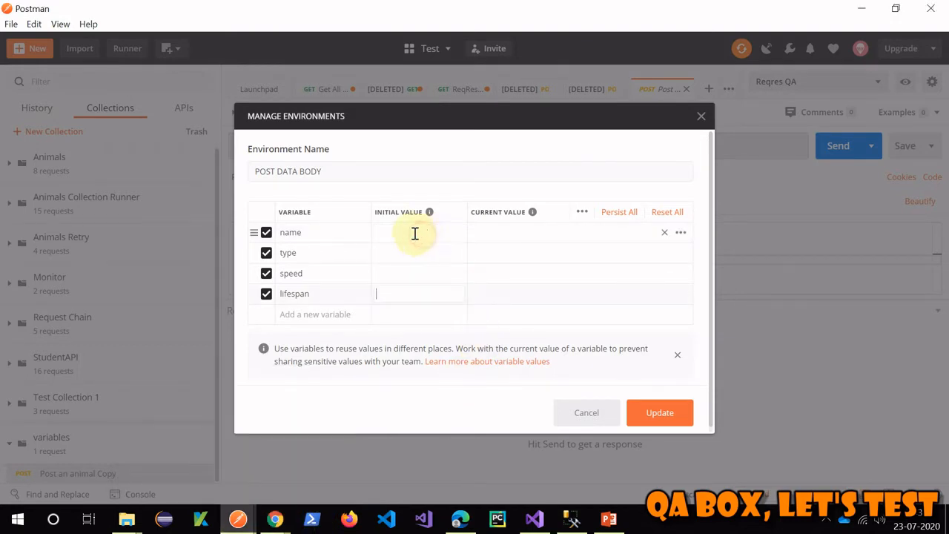
left_click(391, 230)
type("Rabbit")
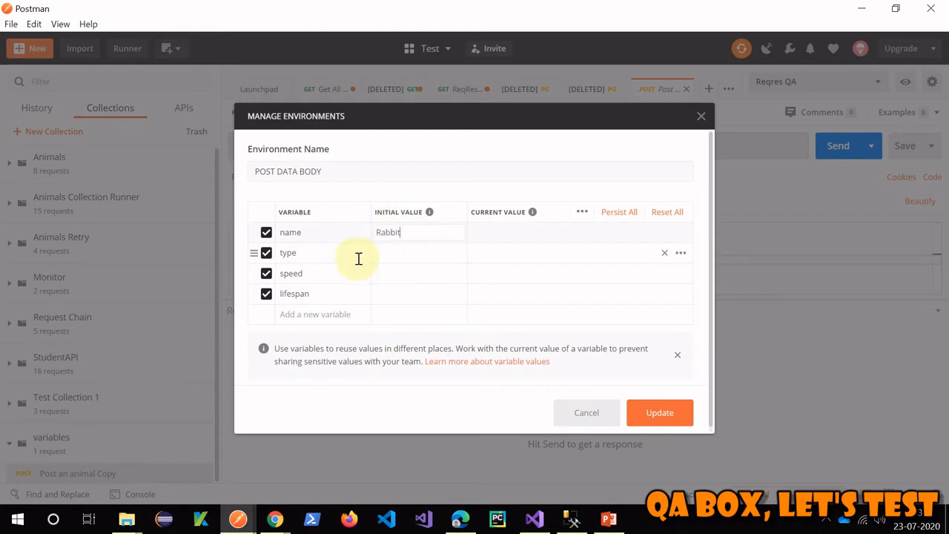
left_click(402, 254)
left_click(410, 270)
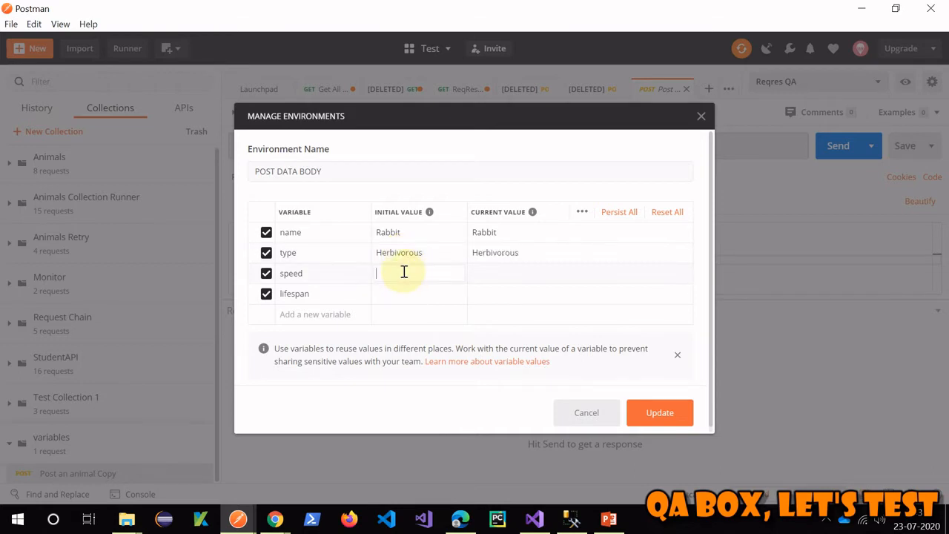
type("35")
left_click(414, 291)
left_click(446, 315)
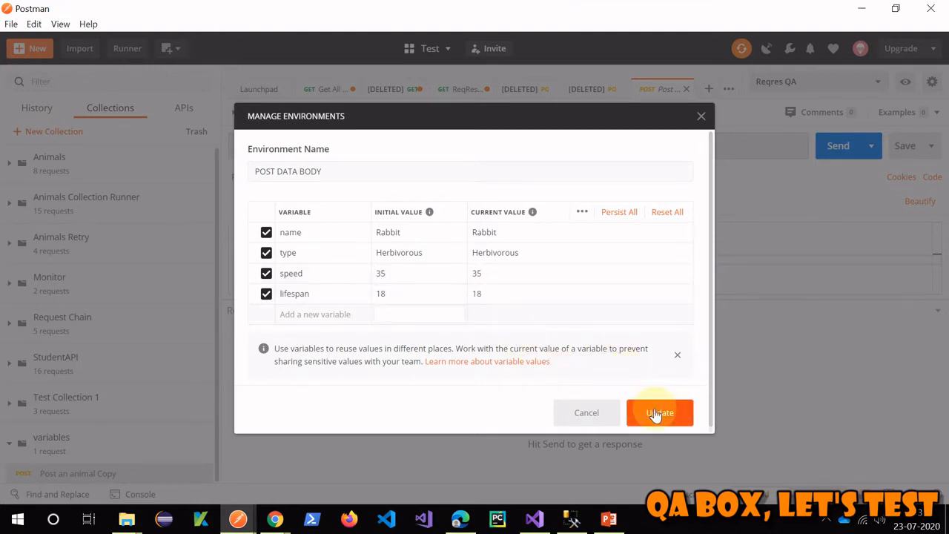
left_click(327, 171)
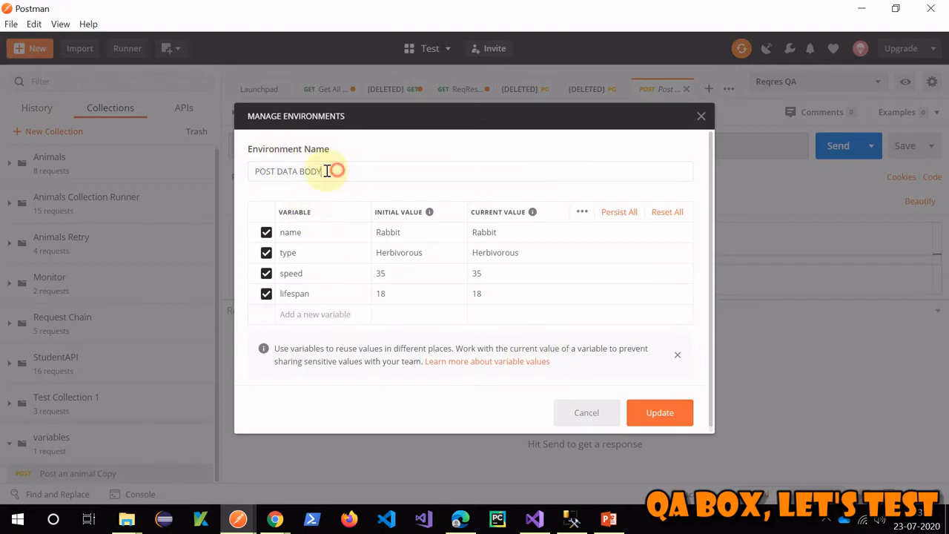
left_click_drag(327, 172, 254, 171)
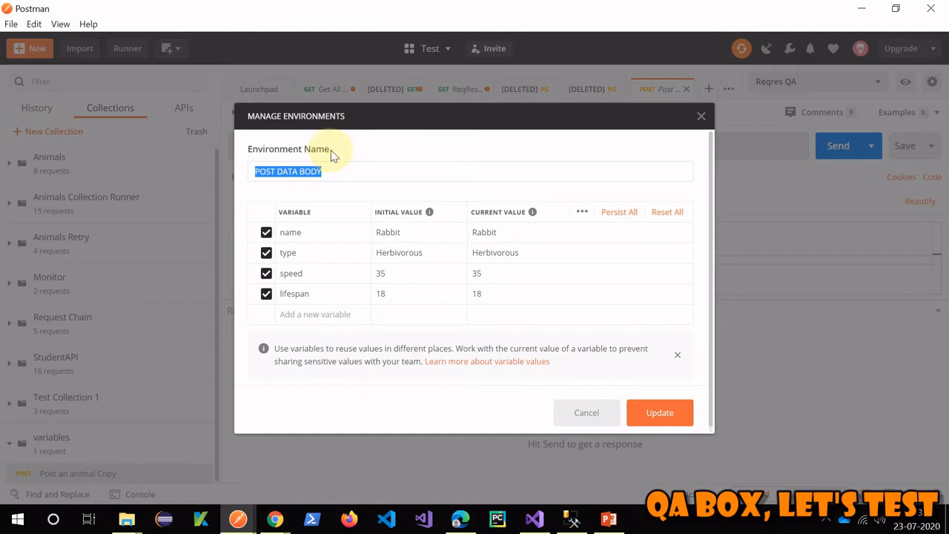
left_click_drag(330, 150, 243, 174)
- Save the POST DATA BODY environment and make it the active environment
left_click(662, 412)
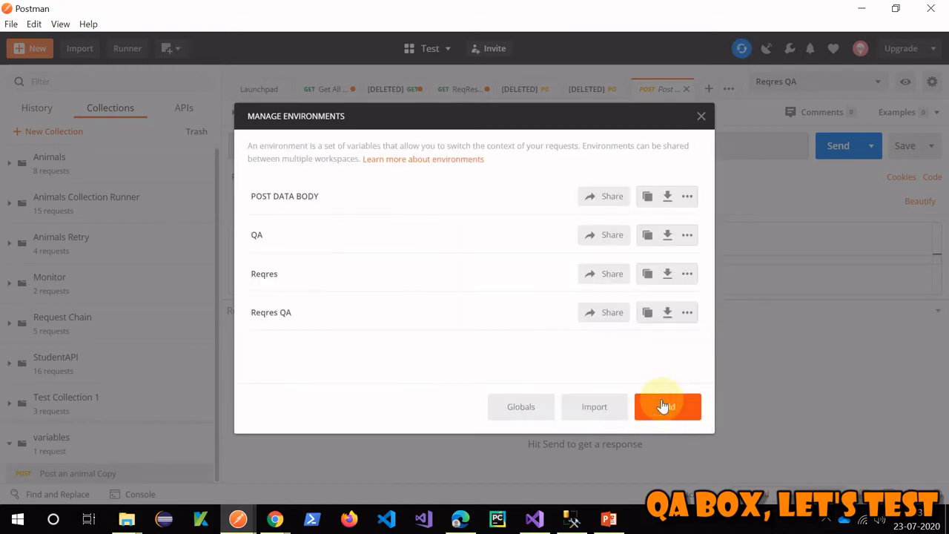
left_click(700, 118)
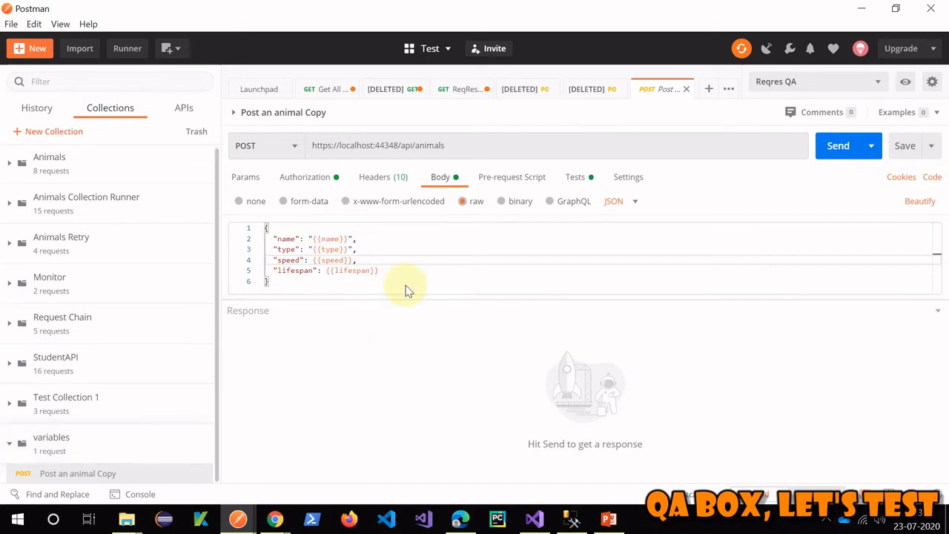
left_click(462, 284)
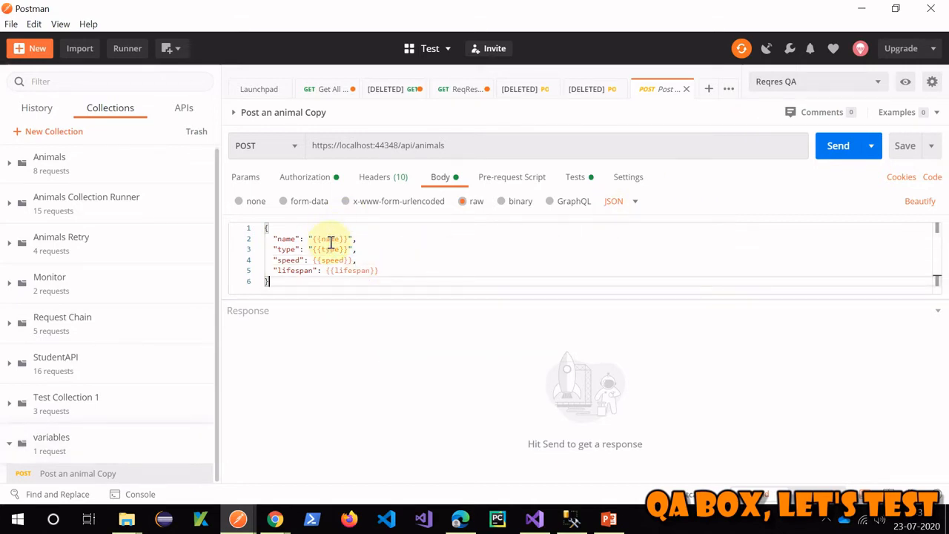
left_click(441, 258)
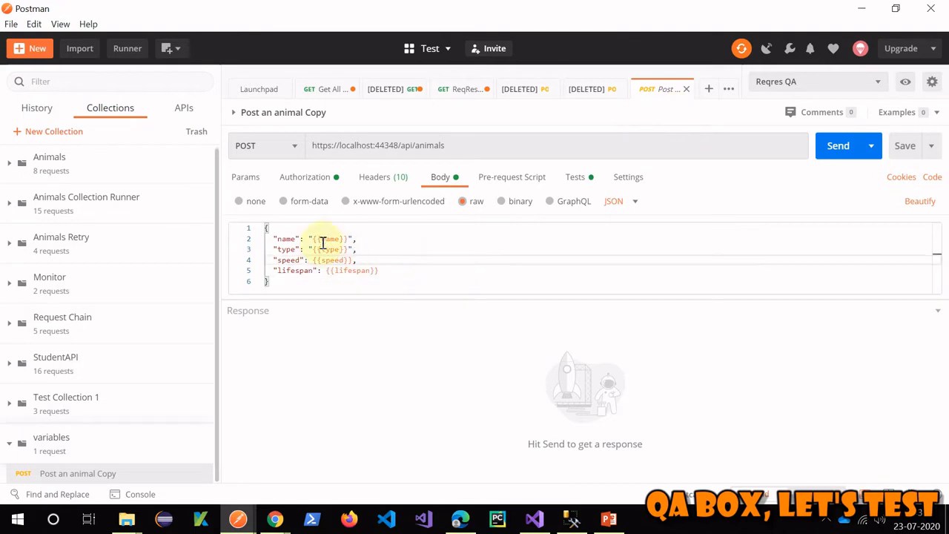
left_click(878, 89)
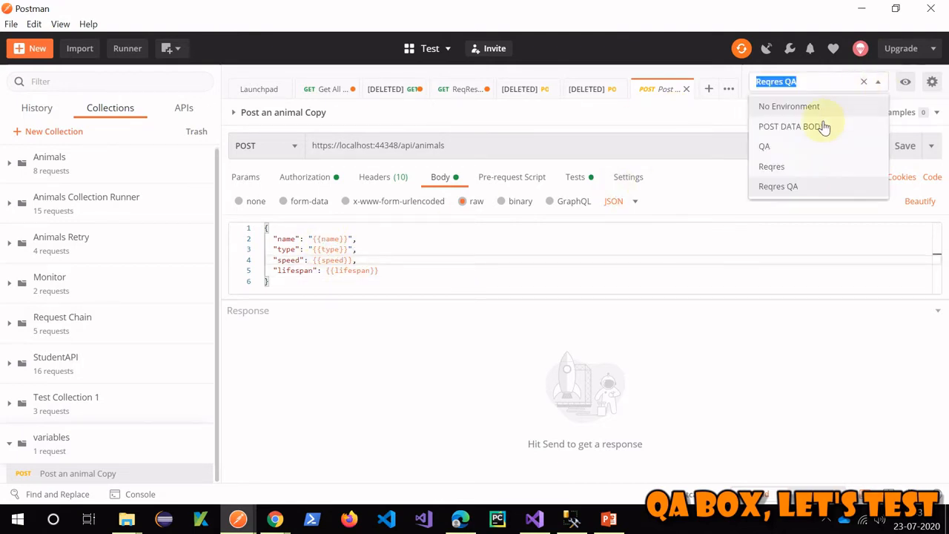
left_click(818, 126)
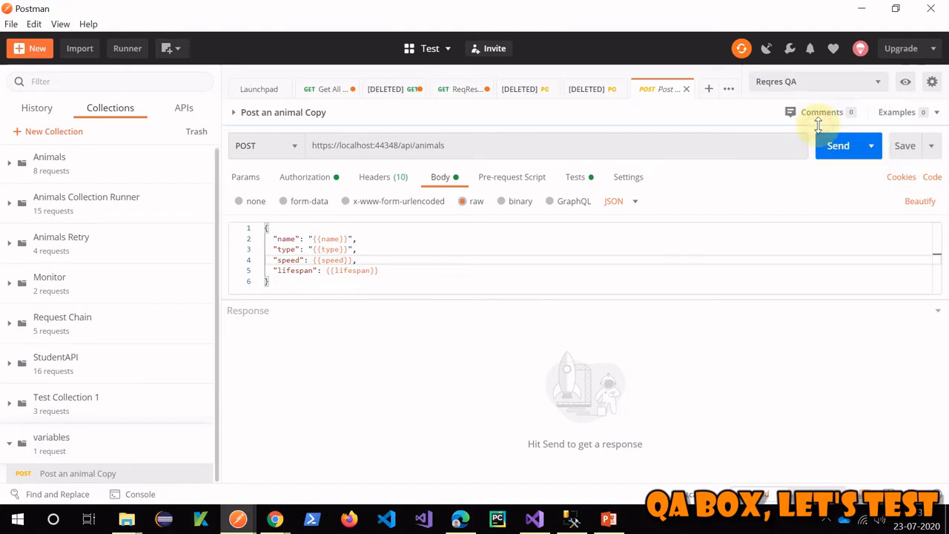
- Clear the request's entire Tests script
left_click(332, 238)
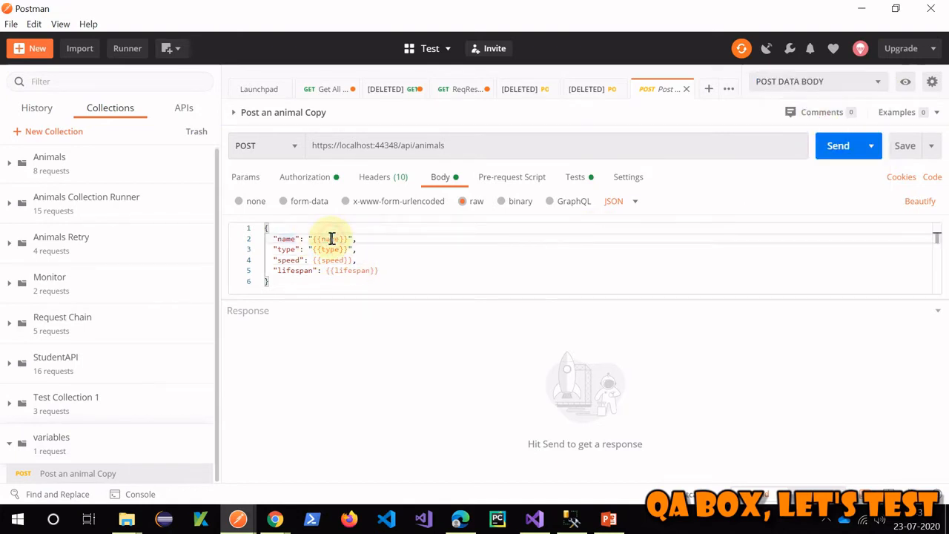
left_click(576, 178)
left_click(384, 258)
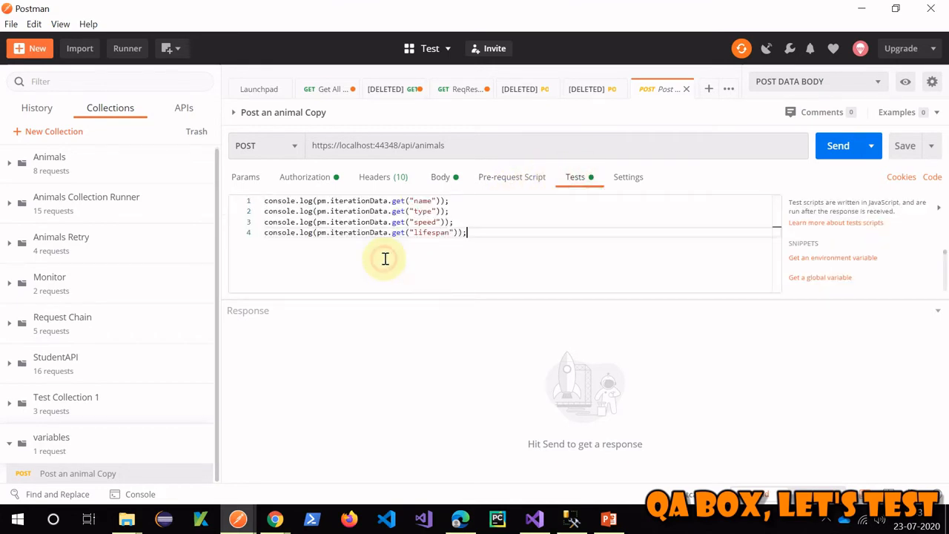
key("ctrl+a")
key("BackSpace")
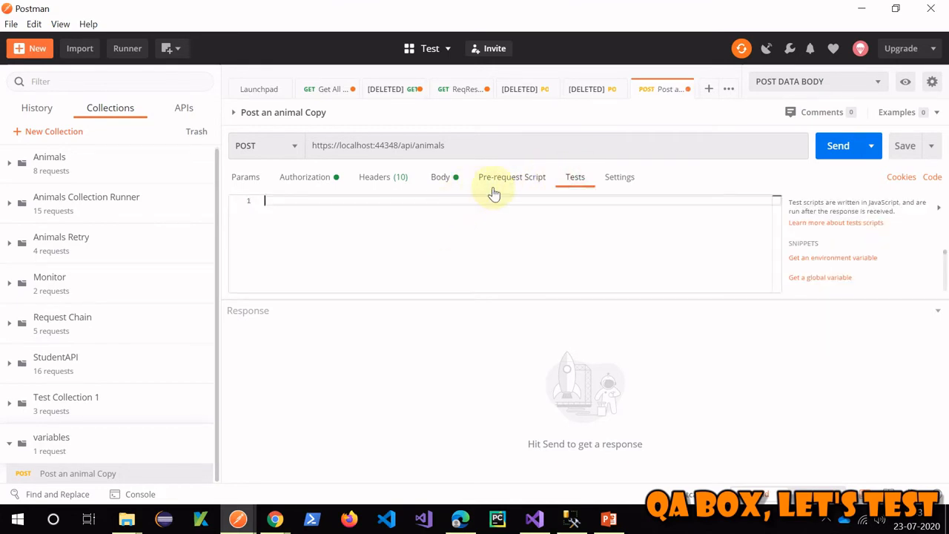
- Send the POST request, getting 201 Created for Rabbit with id 76
left_click(443, 178)
left_click(837, 146)
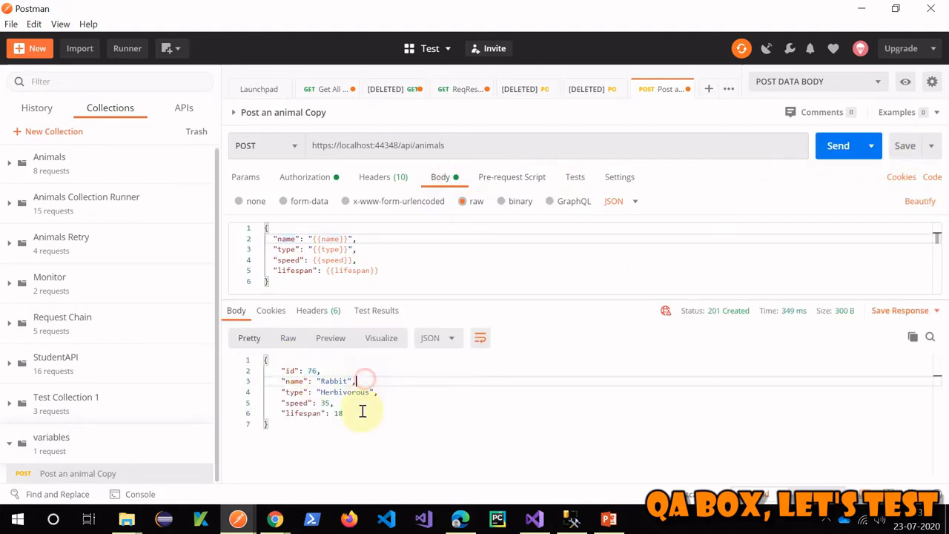
left_click_drag(278, 425, 261, 359)
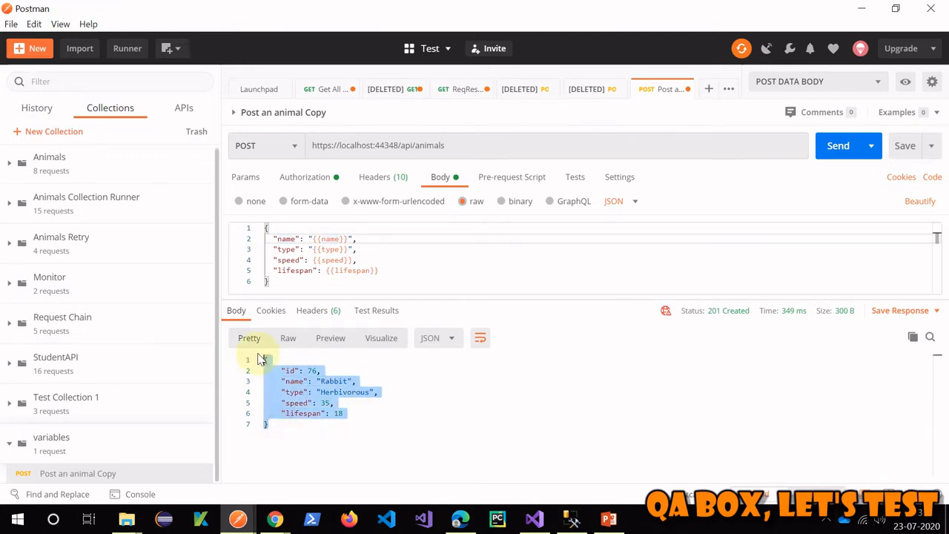
left_click(462, 404)
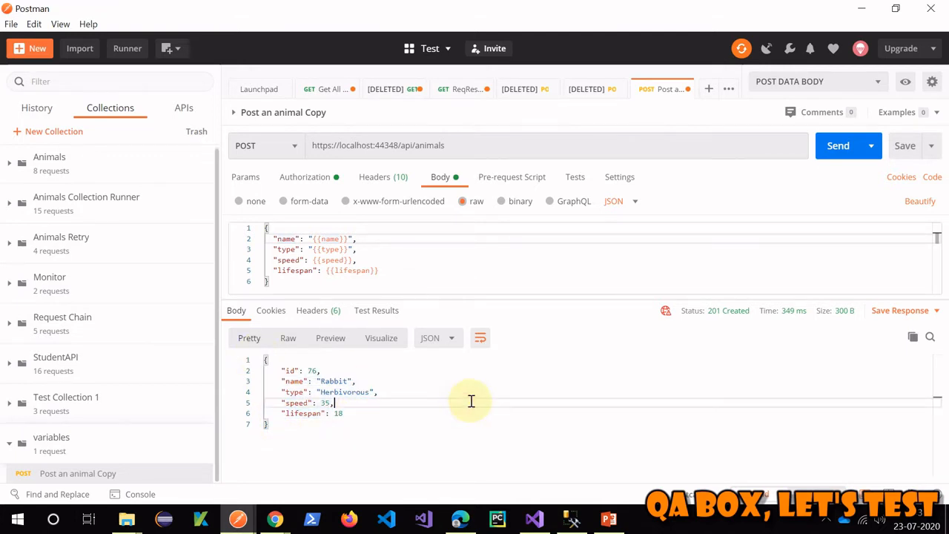
key("alt+Tab")
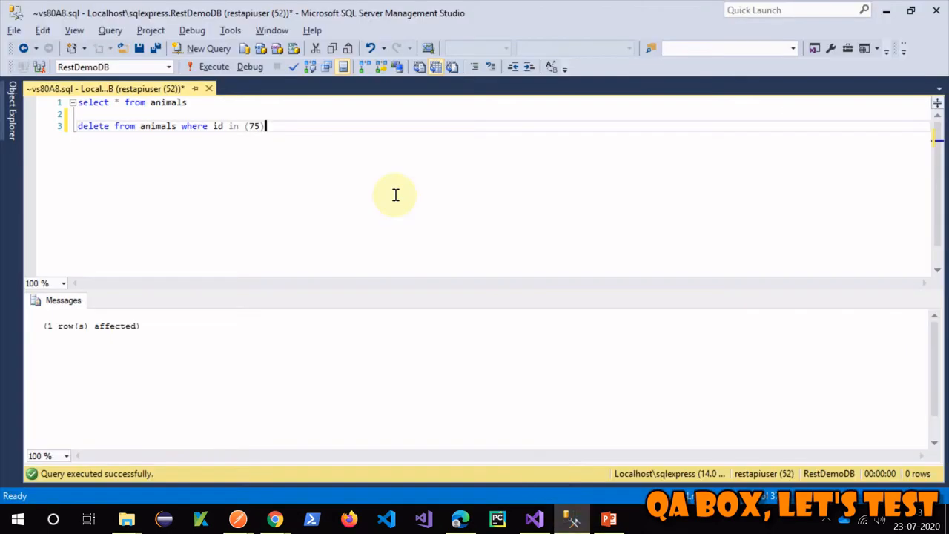
- Run select * from animals and confirm the Rabbit row with id 76 among six rows
left_click(209, 67)
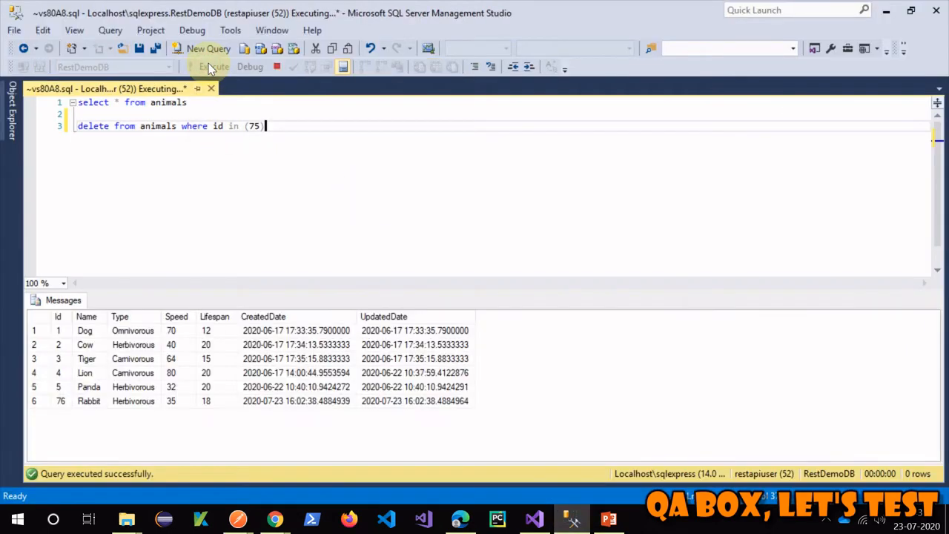
left_click_drag(56, 407, 440, 411)
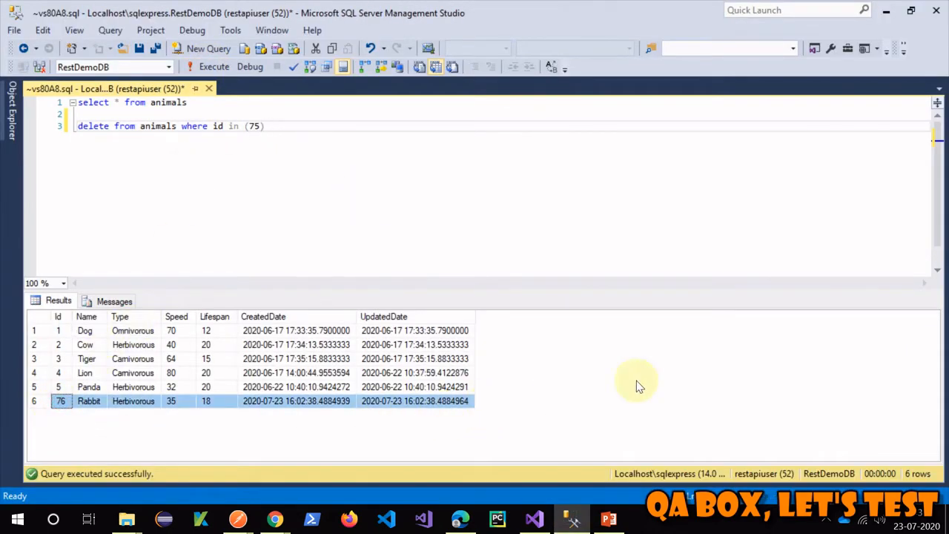
left_click(443, 210)
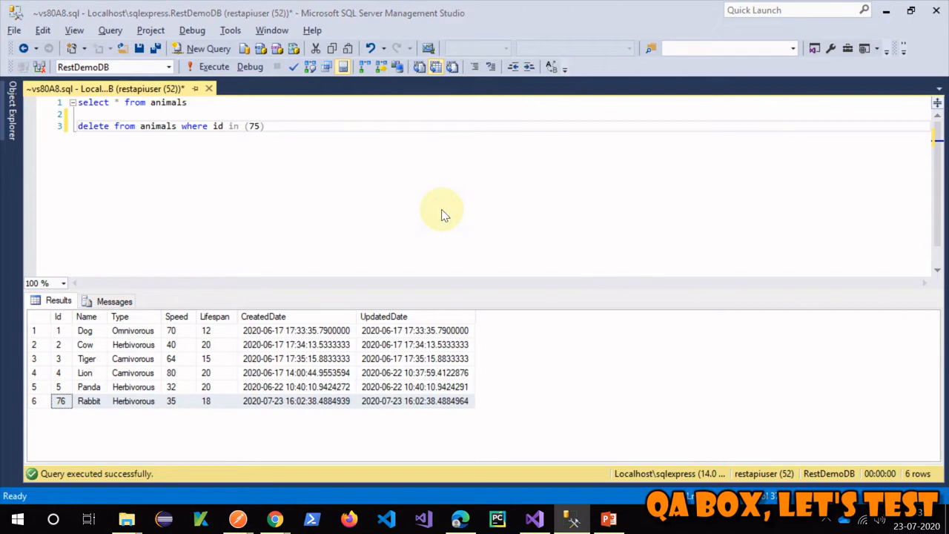
key("alt+Tab")
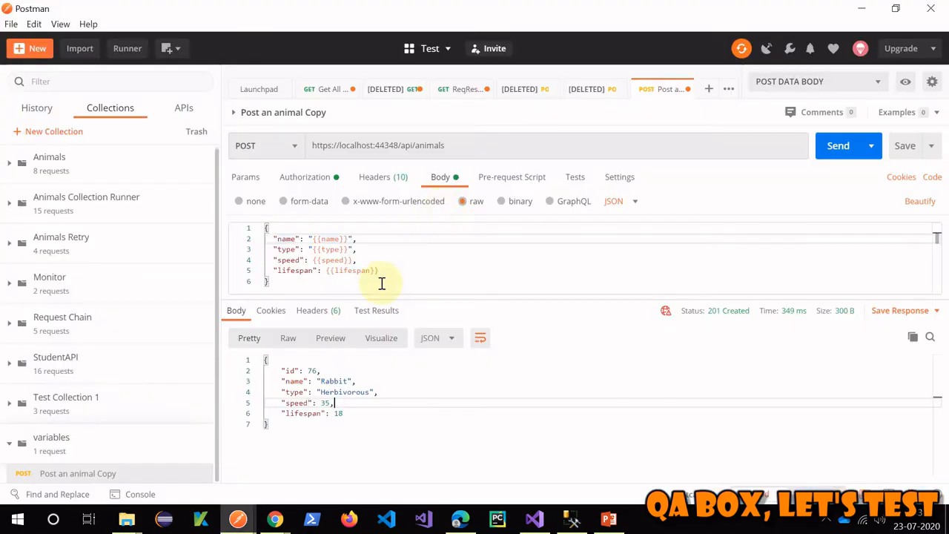
left_click(388, 277)
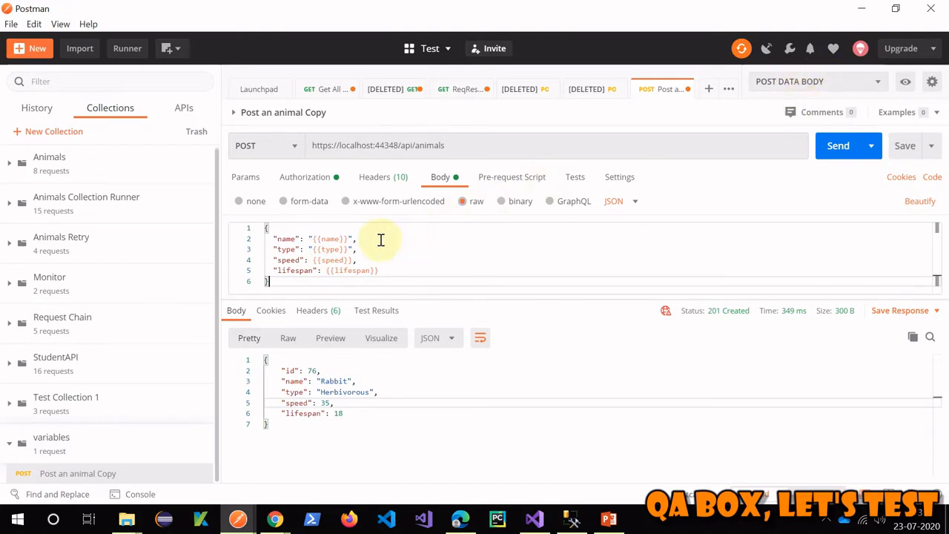
left_click_drag(307, 239, 467, 270)
left_click(467, 270)
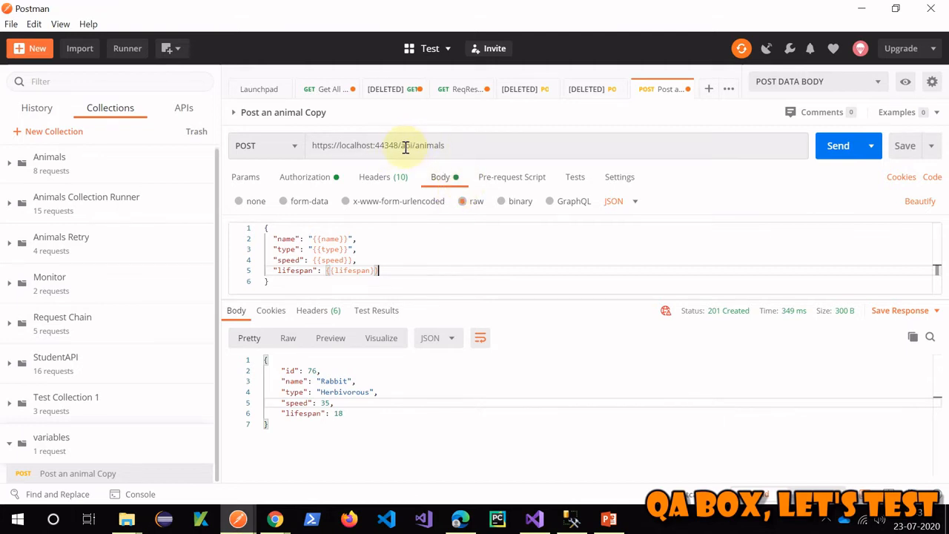
left_click_drag(401, 146, 510, 146)
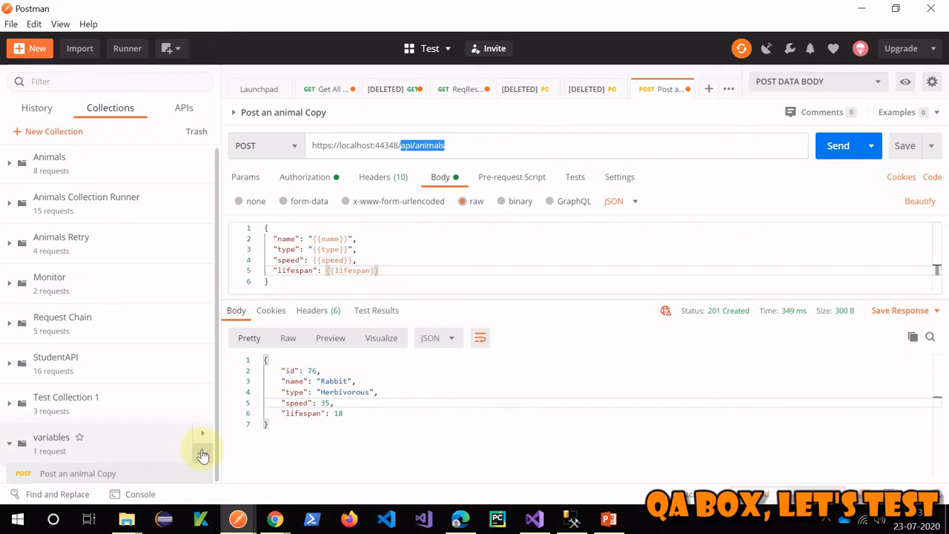
- Add a collection variable path with value api/animals to the variables collection
left_click(202, 452)
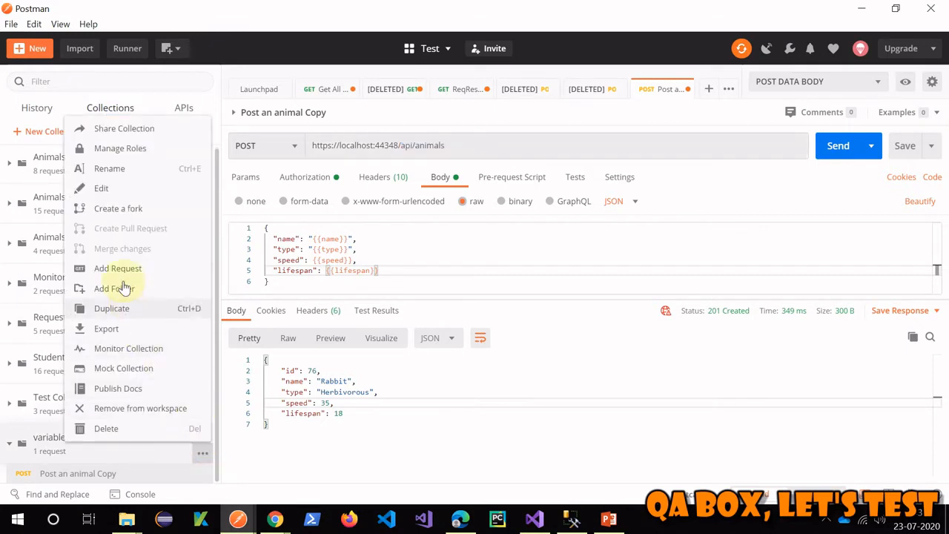
left_click(119, 189)
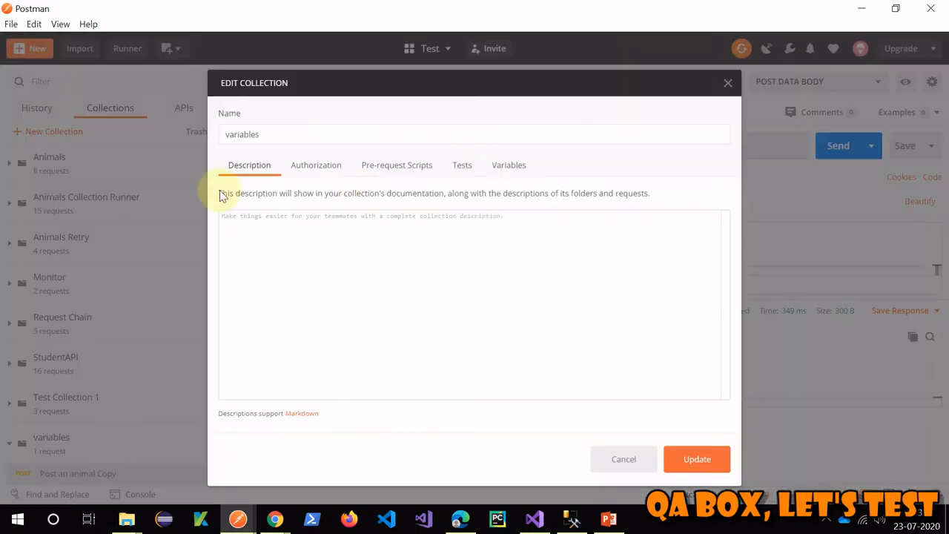
left_click(508, 165)
left_click(295, 240)
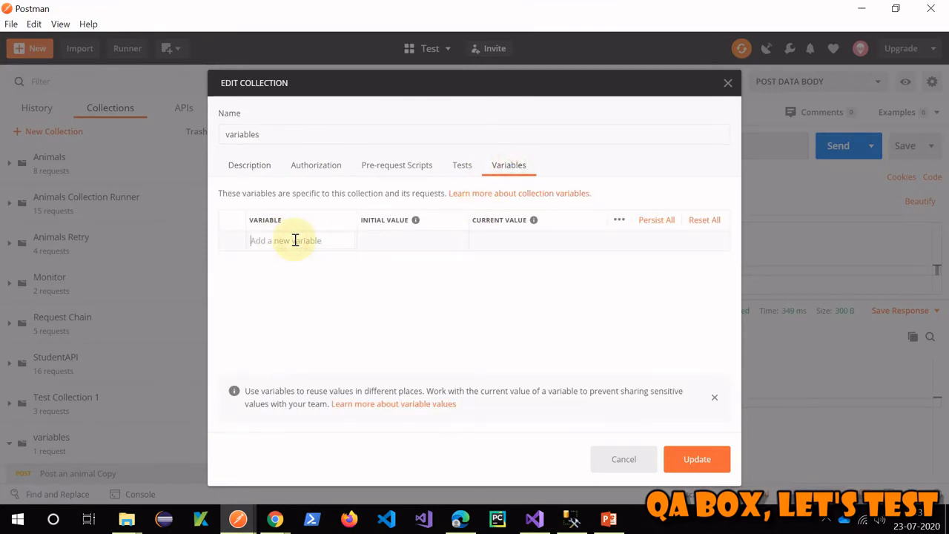
type("path")
left_click(405, 242)
type("api/animals")
left_click(436, 311)
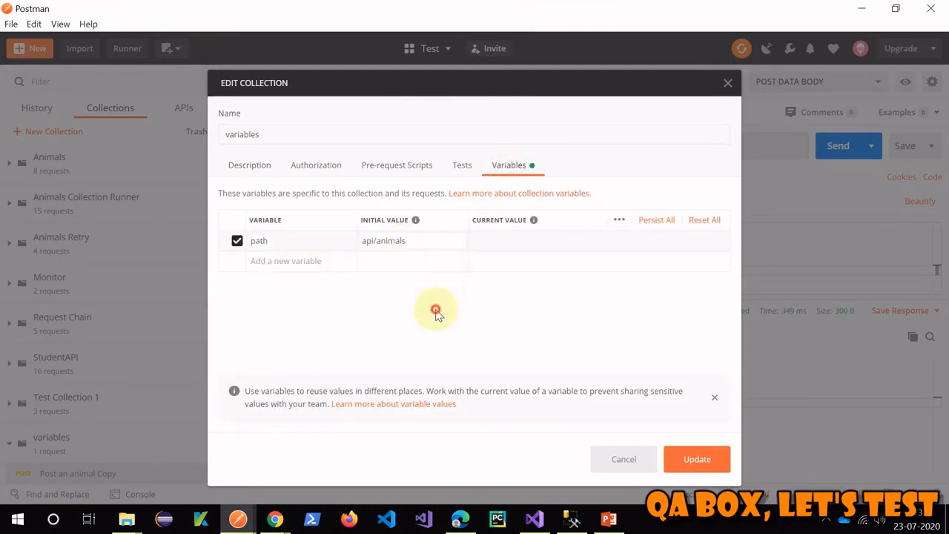
left_click(697, 459)
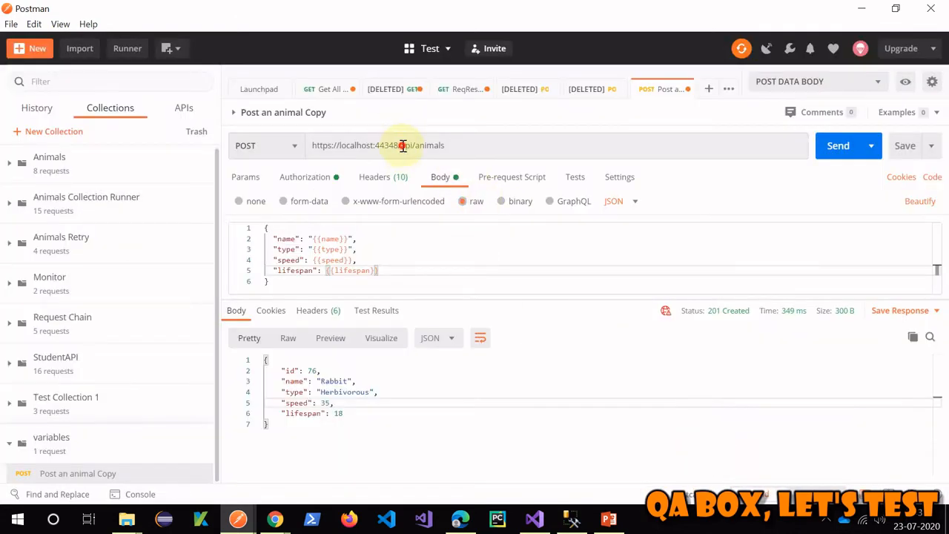
- Replace api/animals in the request URL with {{path}}
left_click_drag(400, 145, 467, 145)
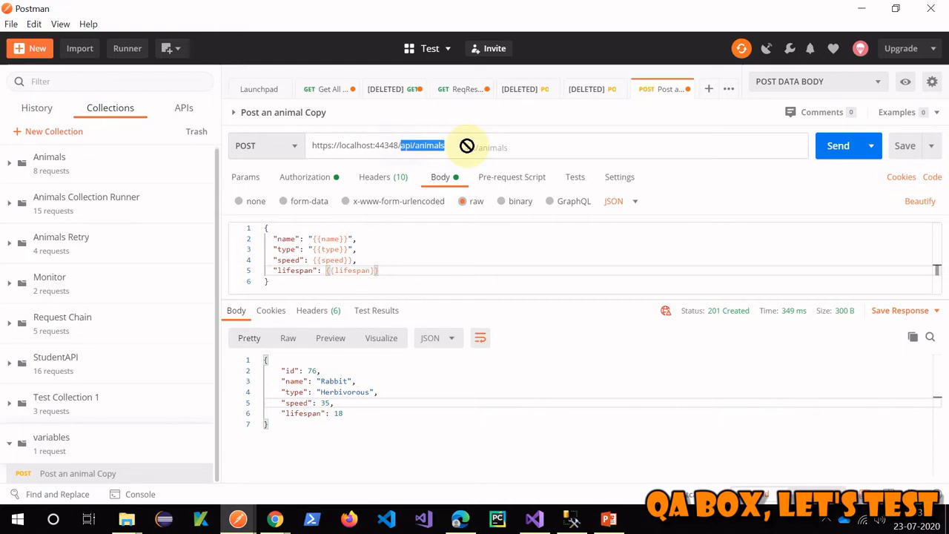
left_click_drag(467, 145, 467, 147)
key("BackSpace")
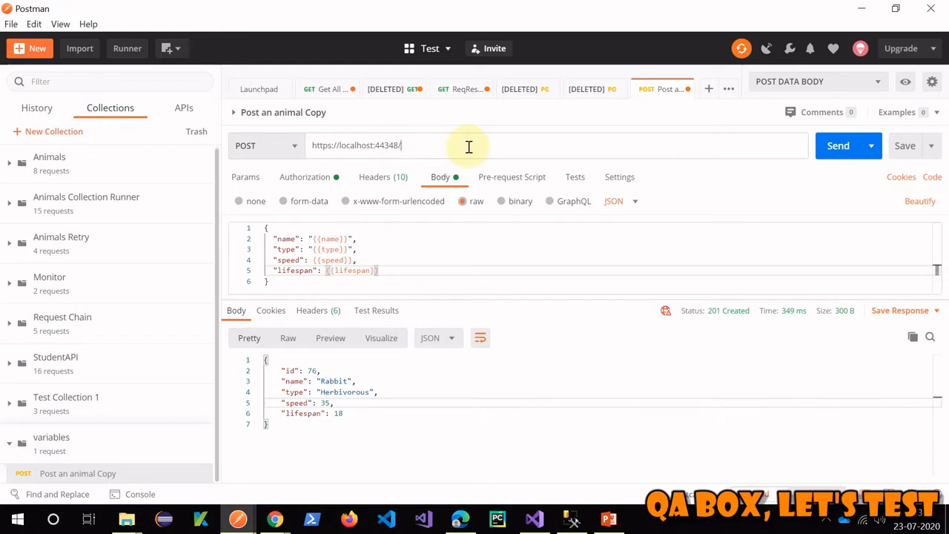
type("{{")
key("Escape")
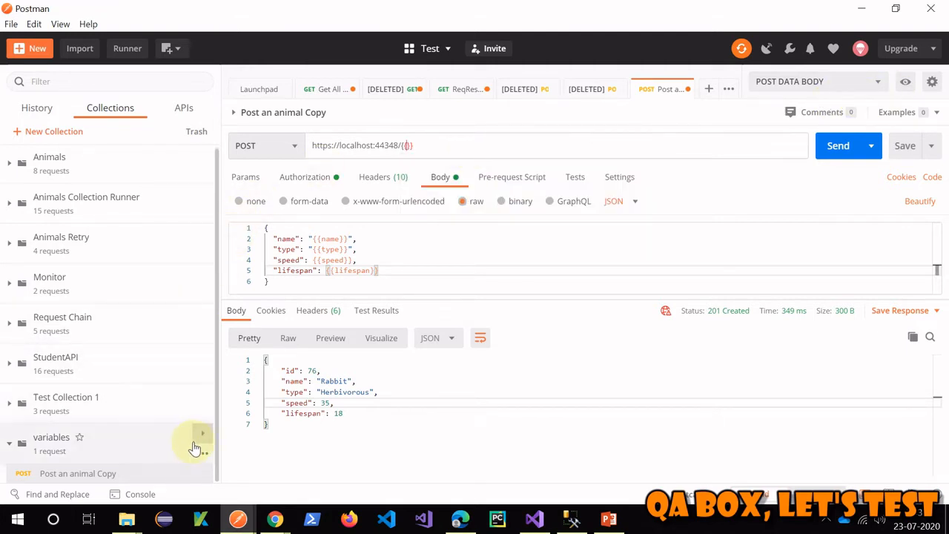
left_click(203, 447)
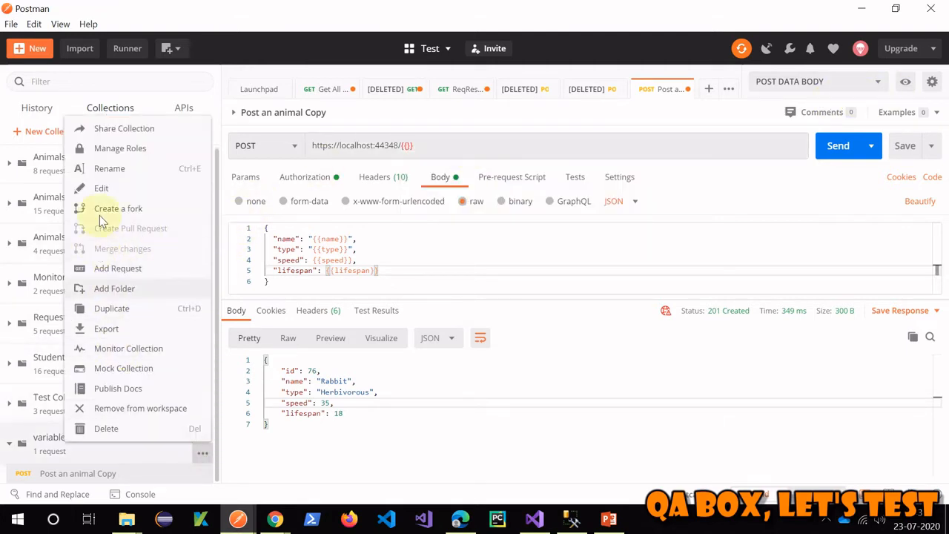
left_click(101, 188)
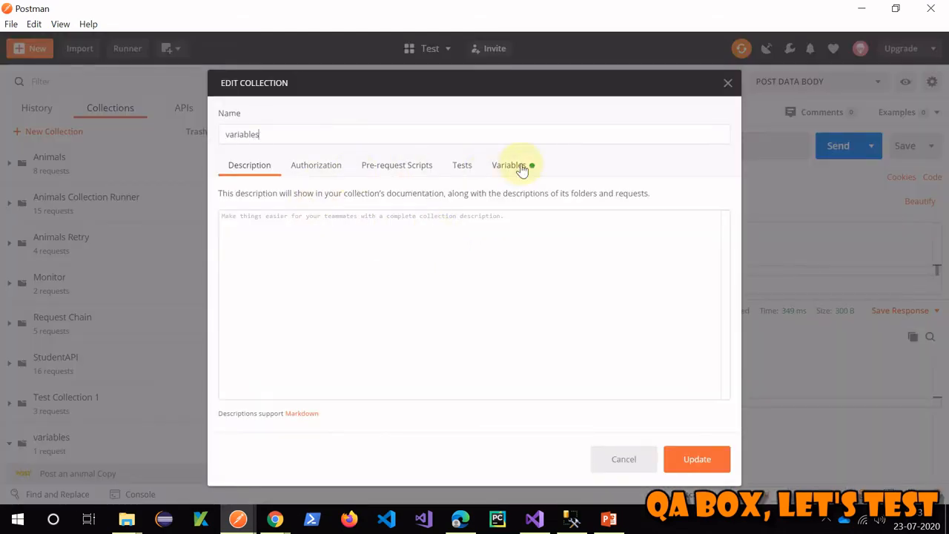
left_click(512, 165)
double_click(255, 240)
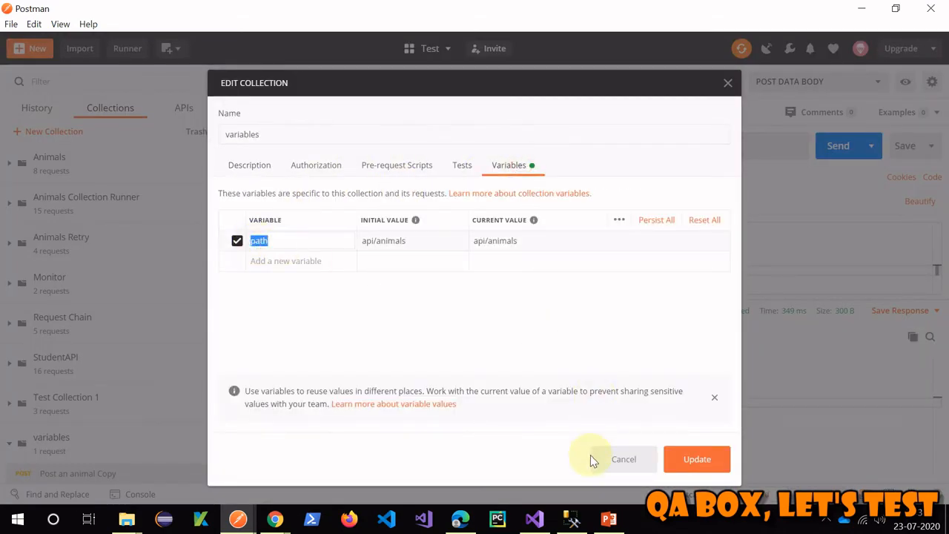
left_click(626, 462)
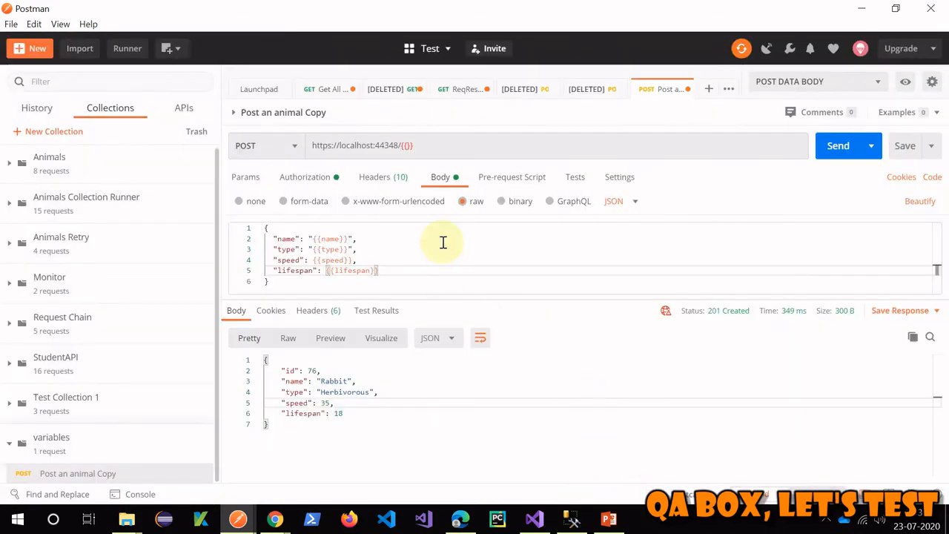
left_click(407, 146)
type("path")
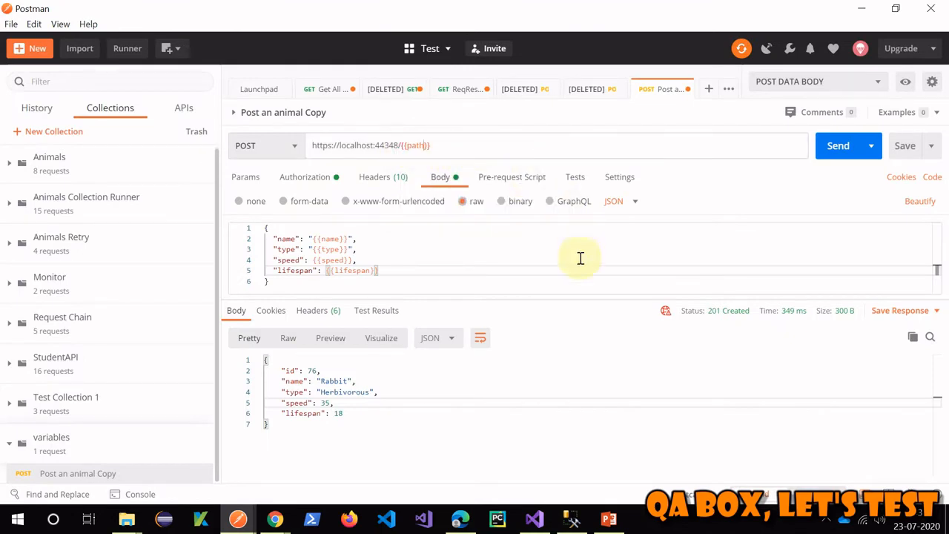
left_click(529, 237)
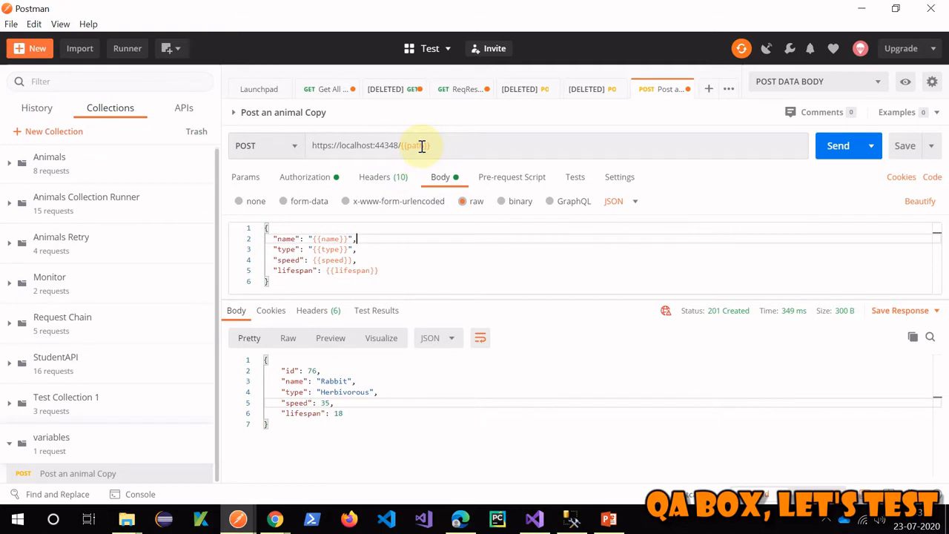
mouse_move(421, 146)
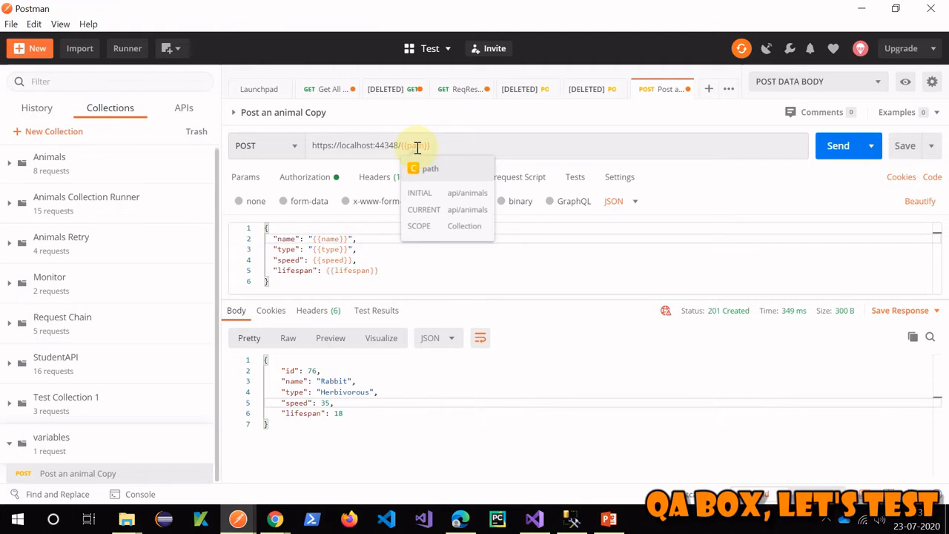
double_click(329, 238)
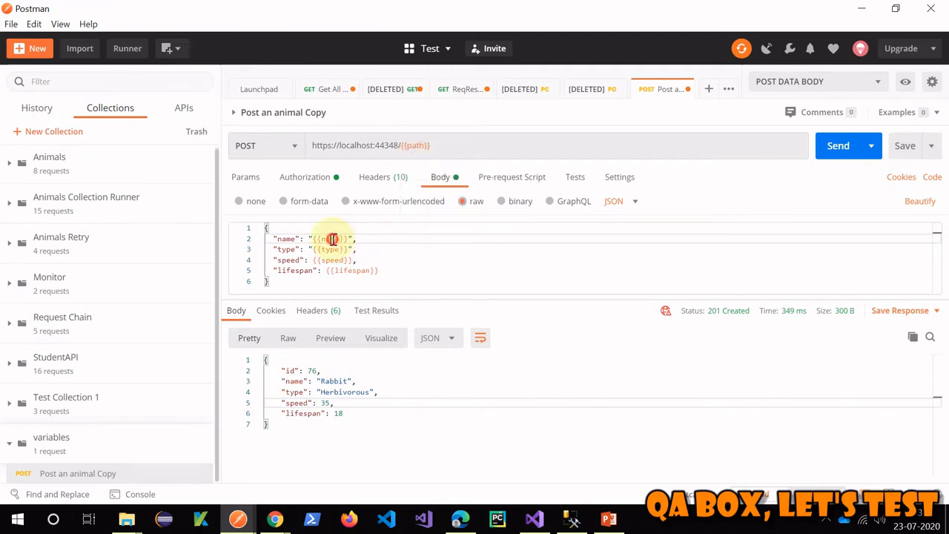
left_click_drag(421, 271, 267, 226)
left_click(461, 263)
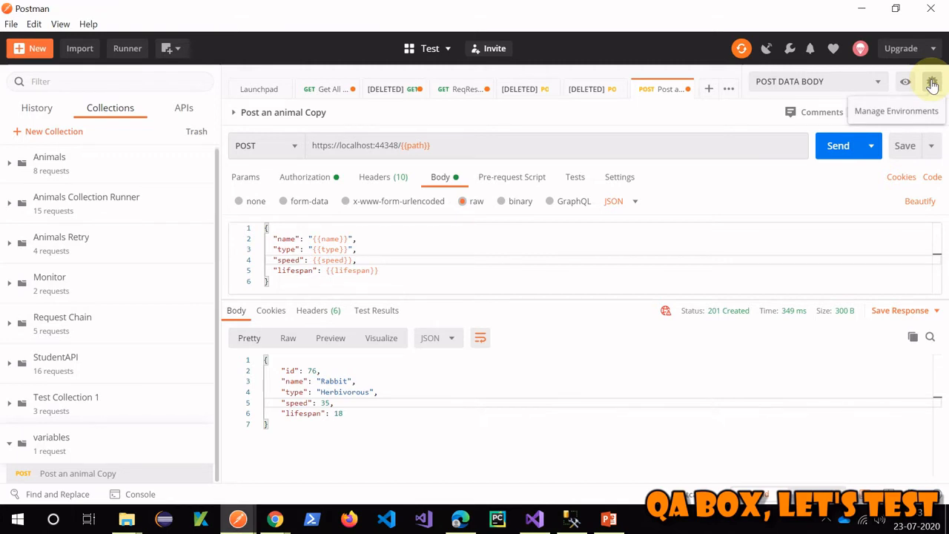
left_click(931, 83)
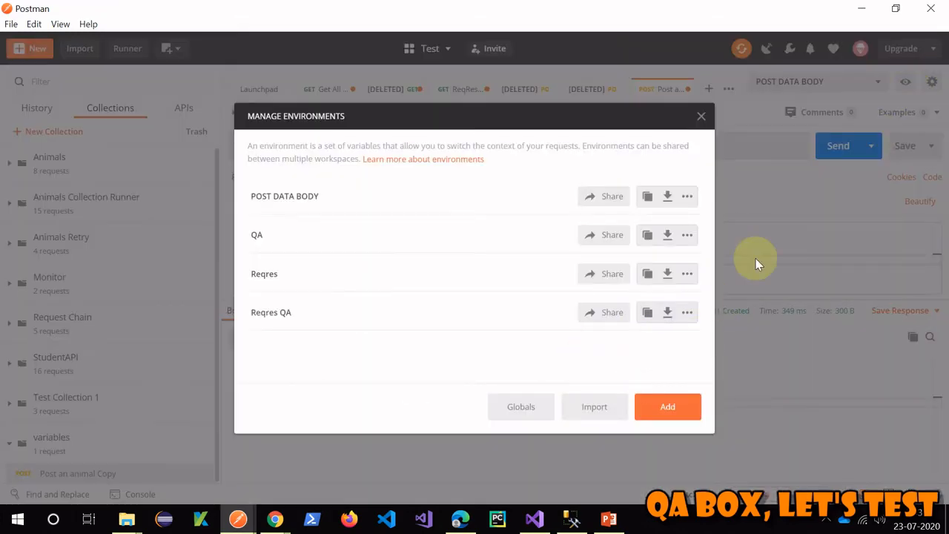
left_click(701, 116)
left_click(931, 82)
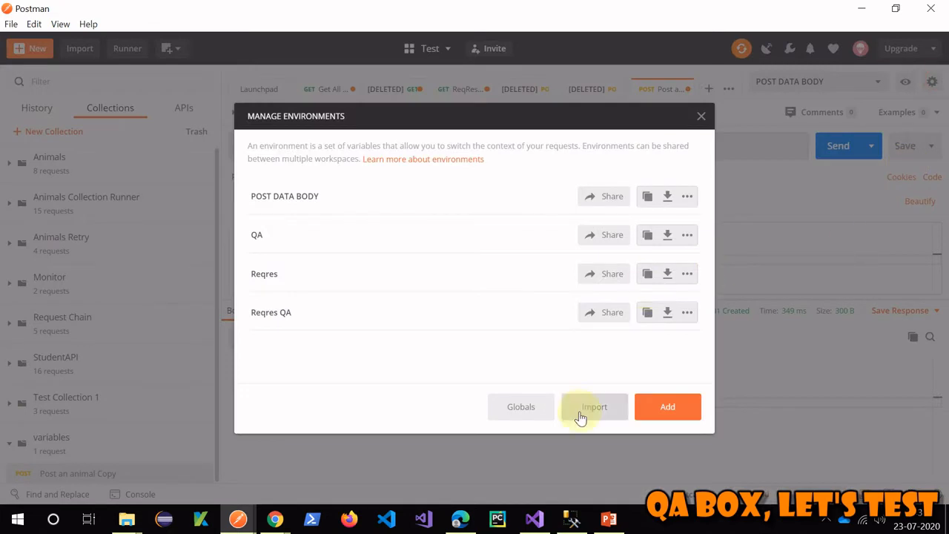
left_click(528, 407)
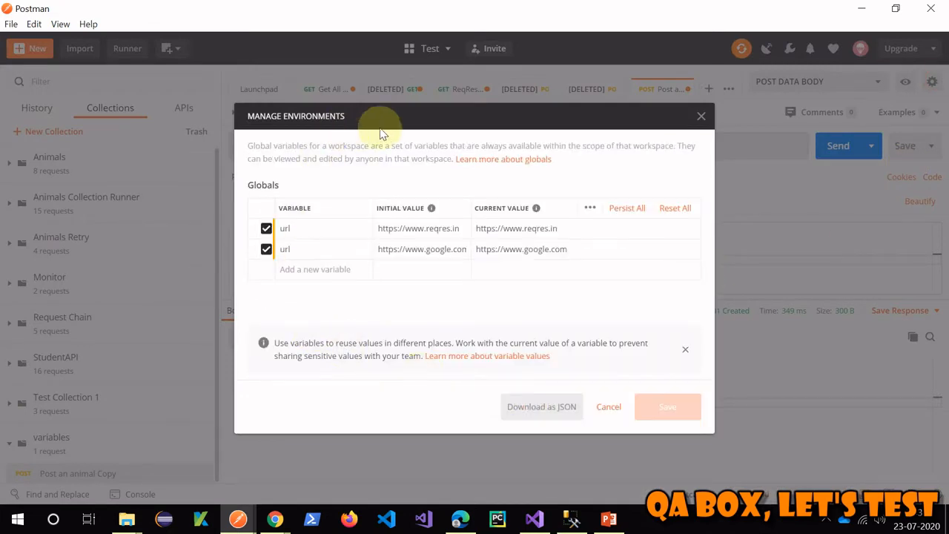
left_click(524, 122)
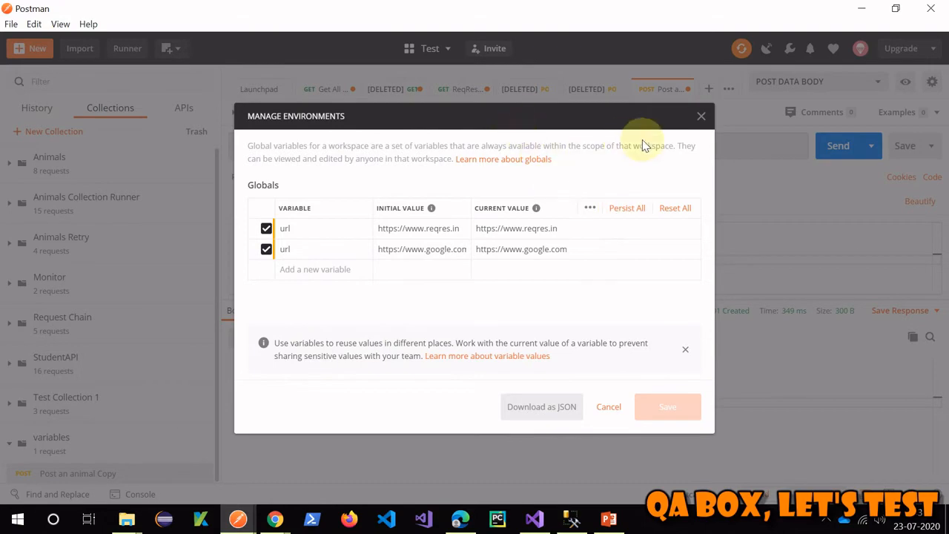
left_click(701, 117)
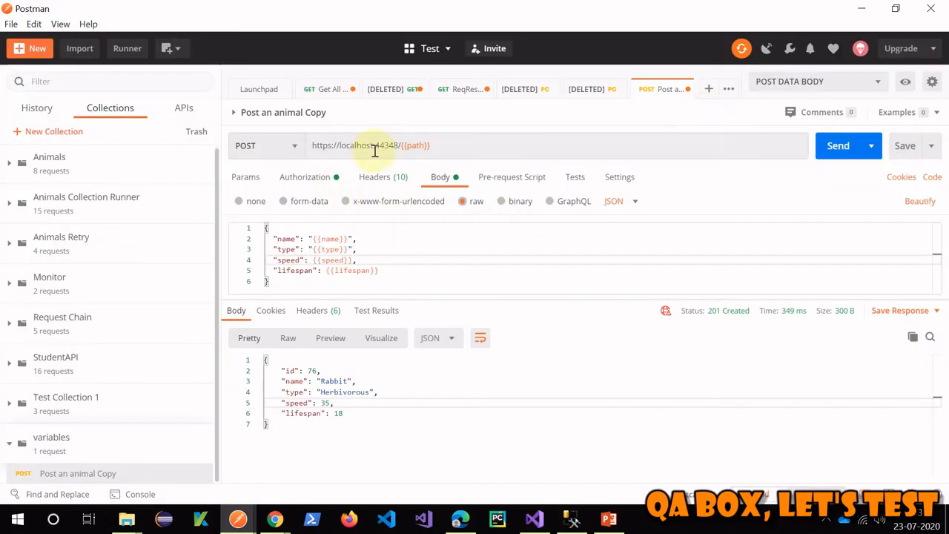
left_click_drag(399, 145, 306, 146)
key("ctrl+c")
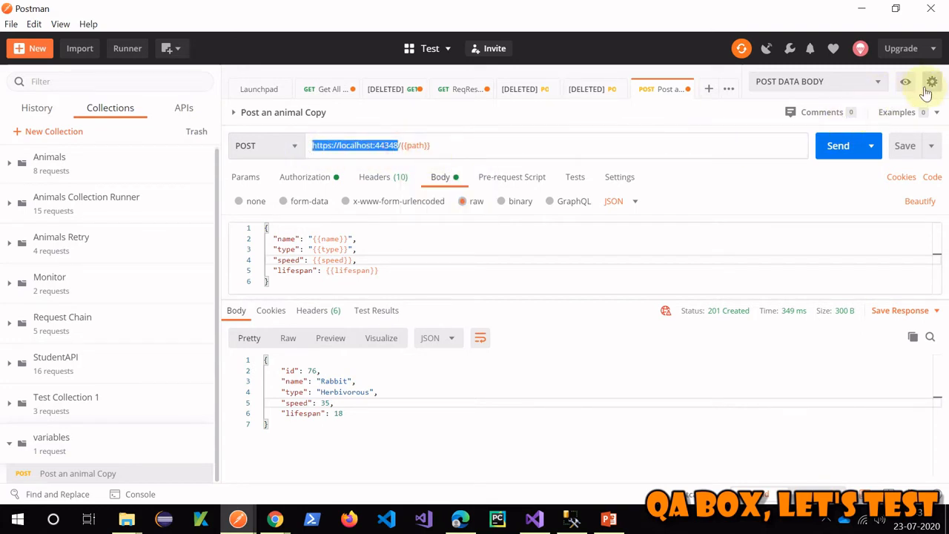
left_click(931, 83)
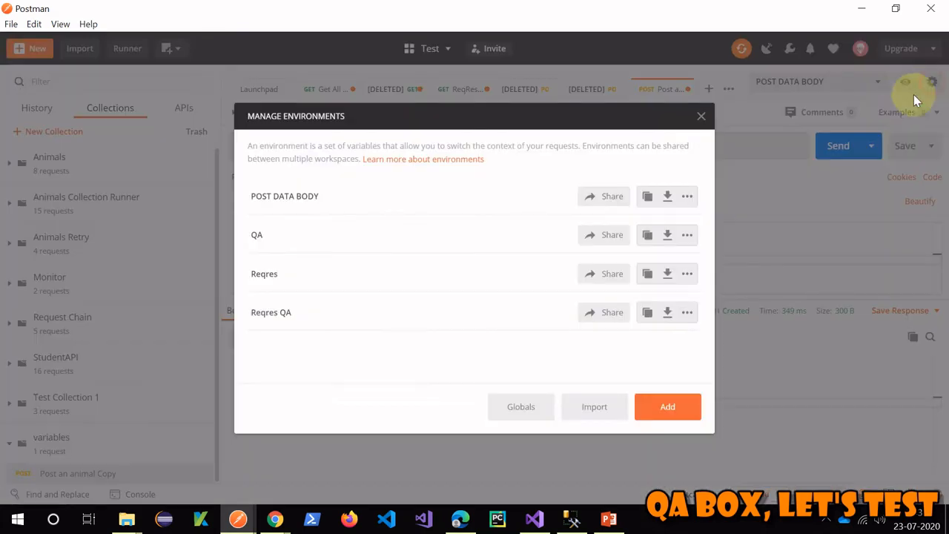
left_click(508, 413)
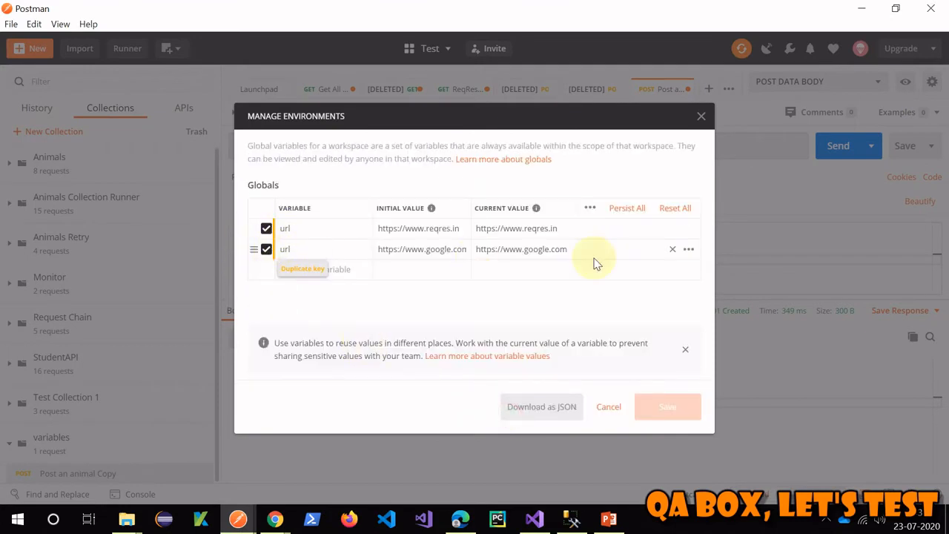
left_click(672, 253)
left_click(671, 252)
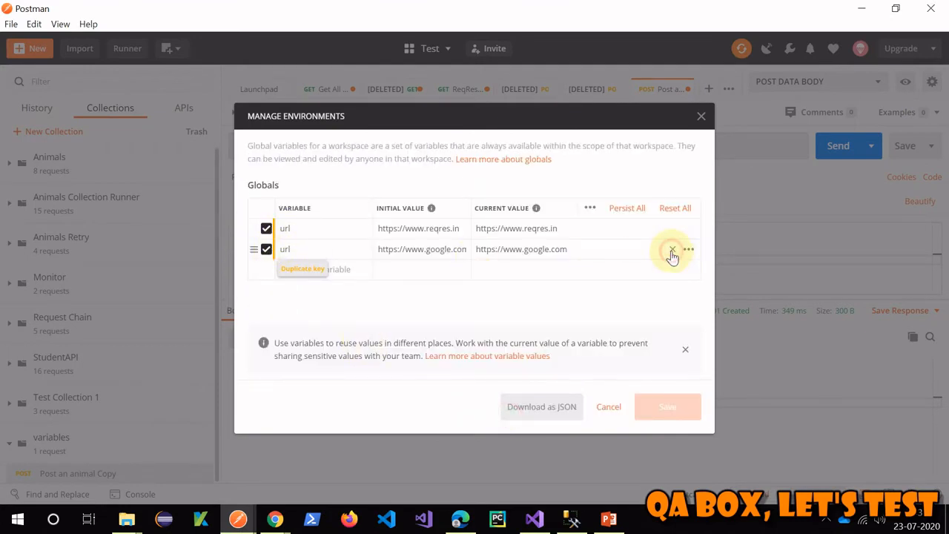
left_click(426, 228)
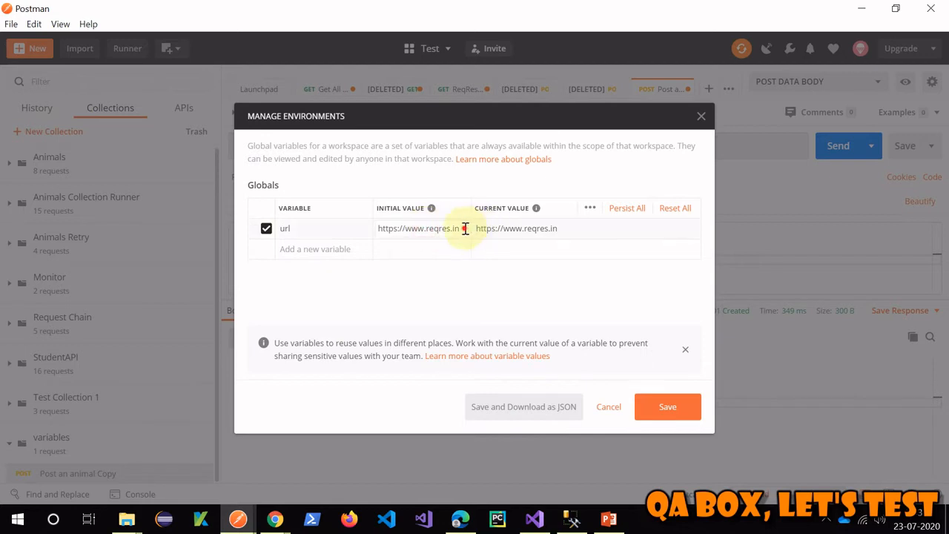
left_click_drag(462, 228, 271, 229)
key("ctrl+v")
left_click_drag(563, 226, 447, 229)
key("ctrl+v")
left_click(575, 290)
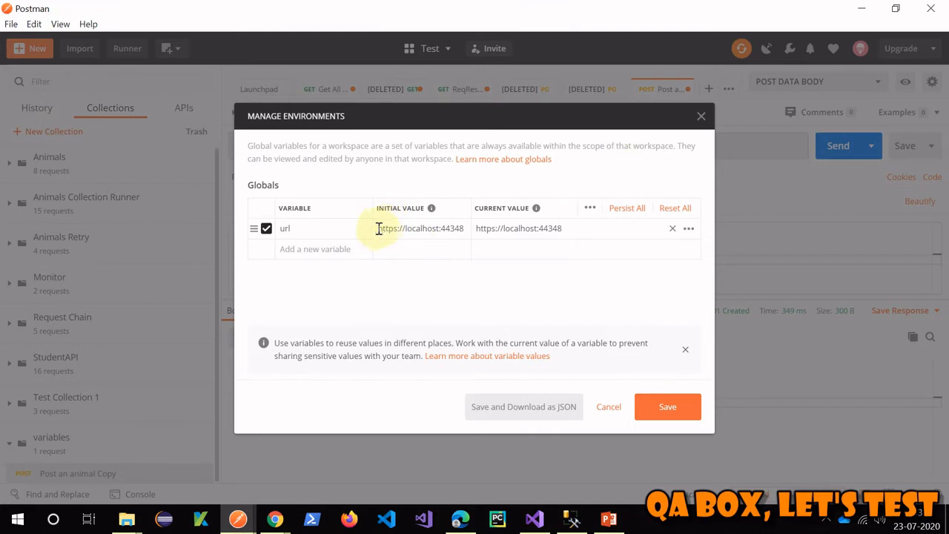
- Drag the url global's initial value text out of its cell, leaving it empty
left_click_drag(376, 228, 473, 230)
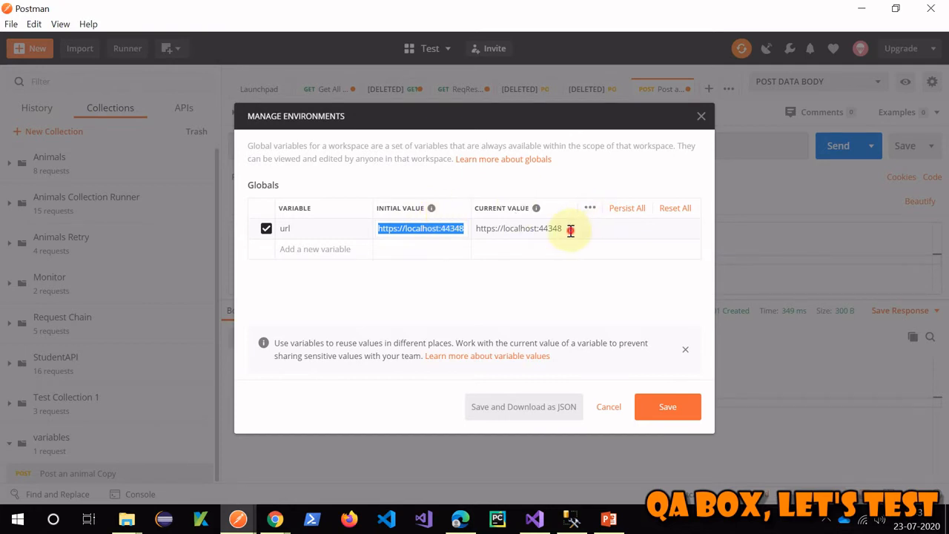
left_click_drag(567, 229, 475, 228)
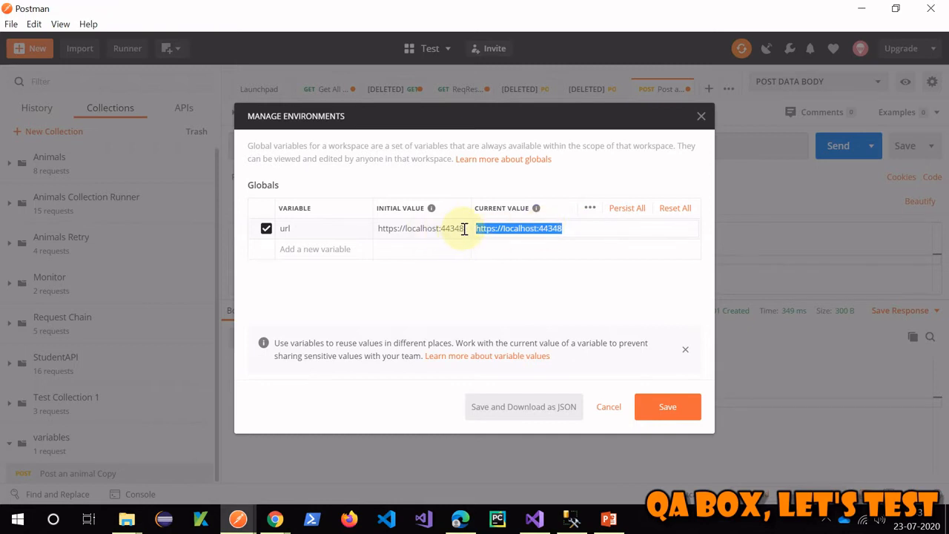
left_click_drag(464, 229, 443, 251)
key("ctrl+c")
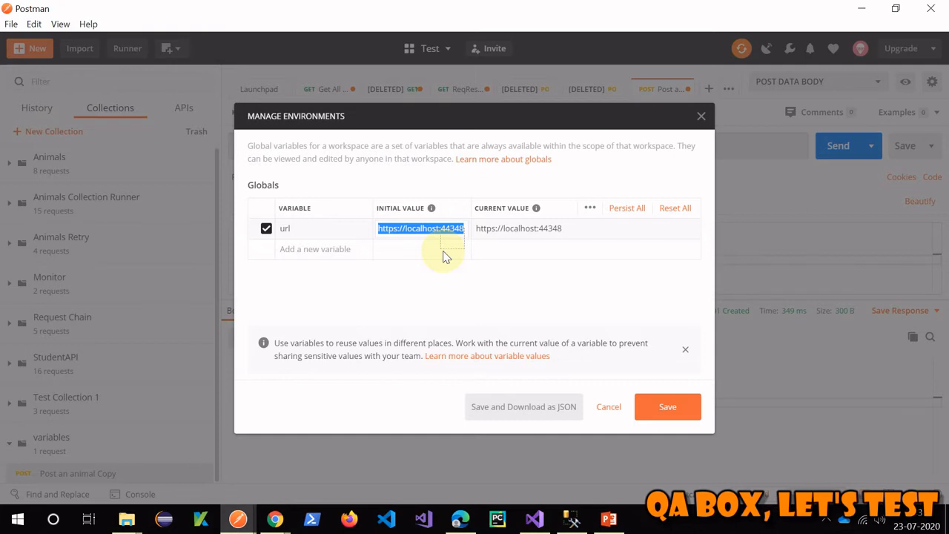
left_click_drag(445, 256, 444, 243)
left_click_drag(444, 242, 269, 253)
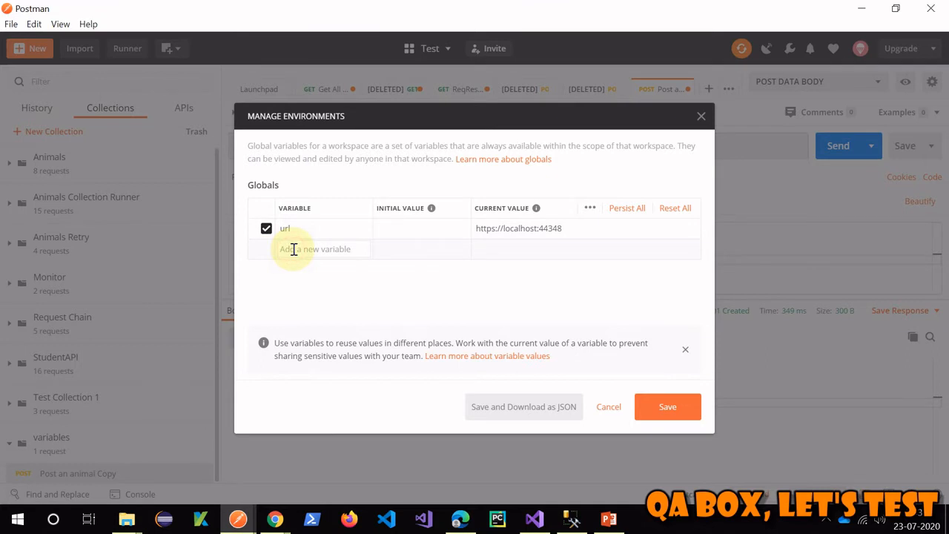
- Add a temporary password global with placeholder and test values, then delete it
type("password")
left_click(412, 249)
type("Y")
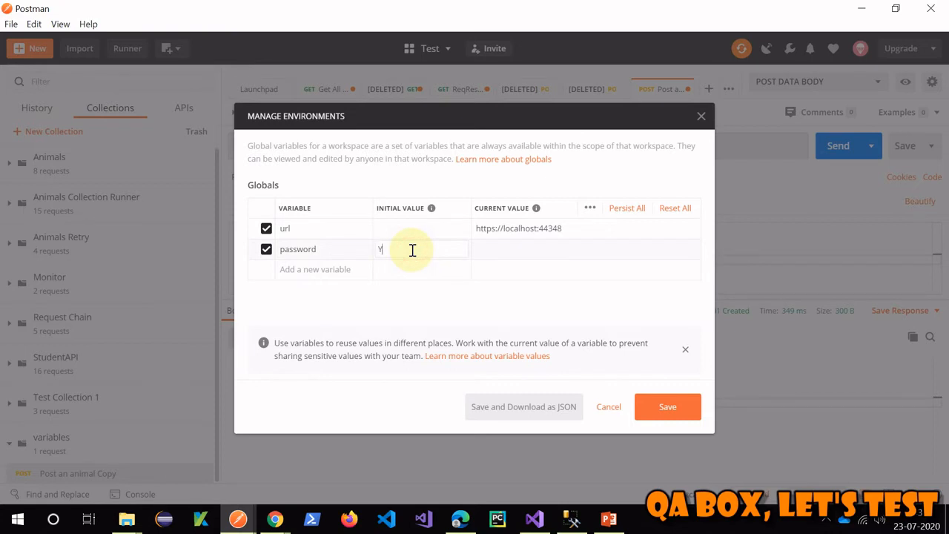
type("OUR PWD")
left_click(494, 250)
left_click_drag(521, 249, 440, 250)
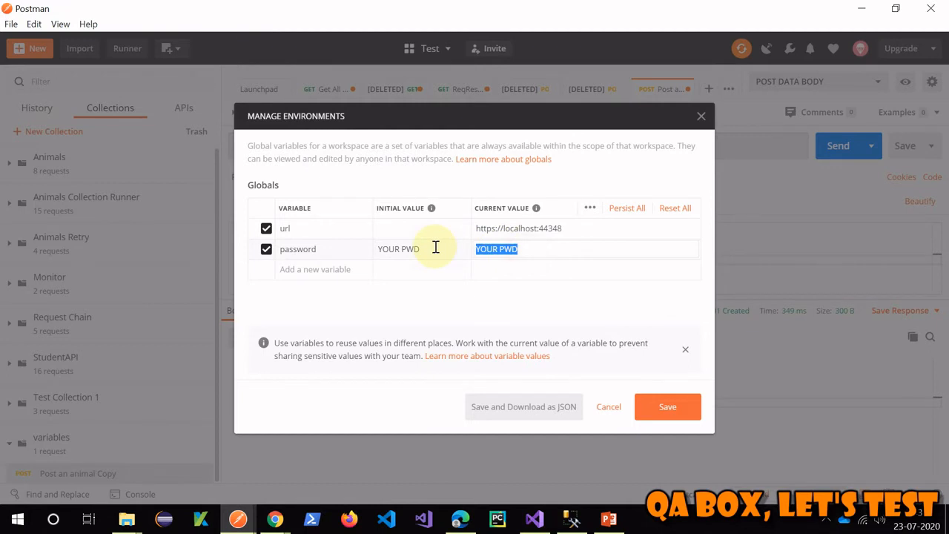
type("test123")
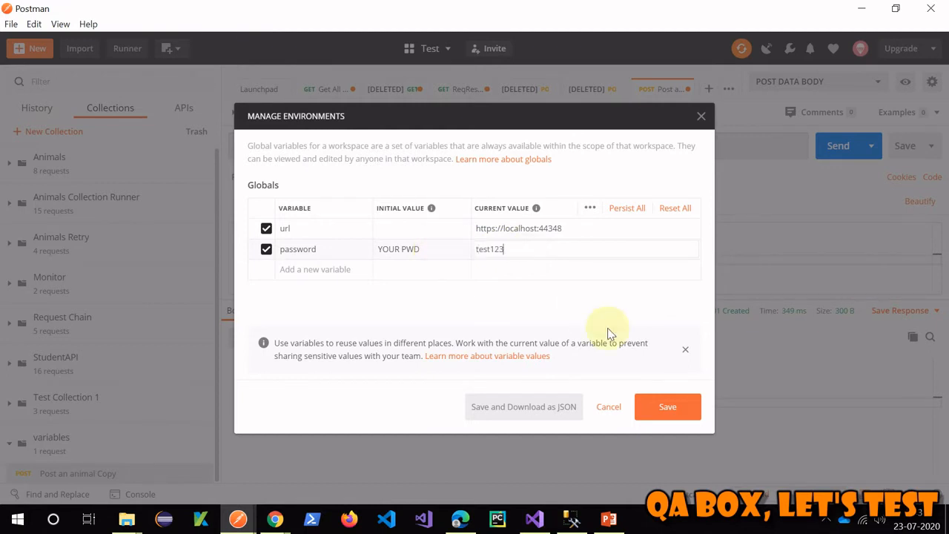
left_click(385, 317)
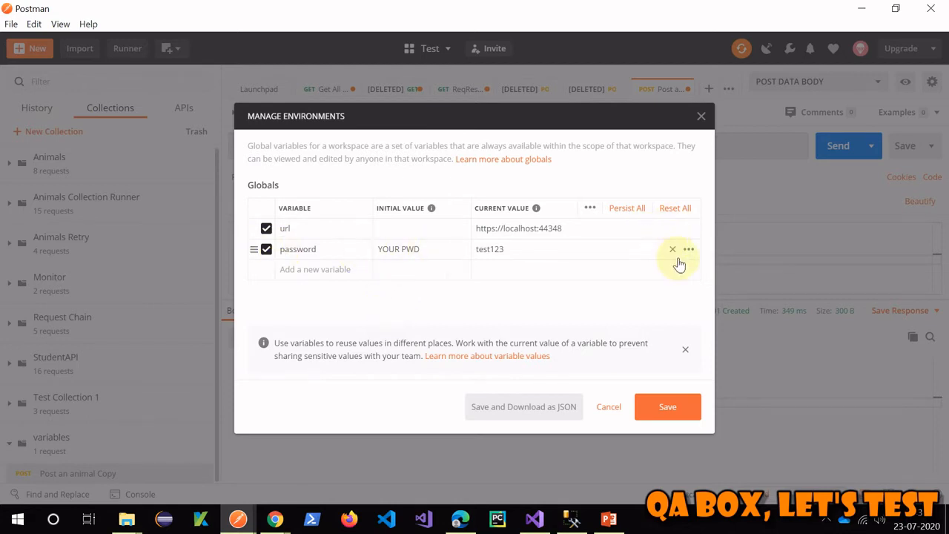
left_click(672, 249)
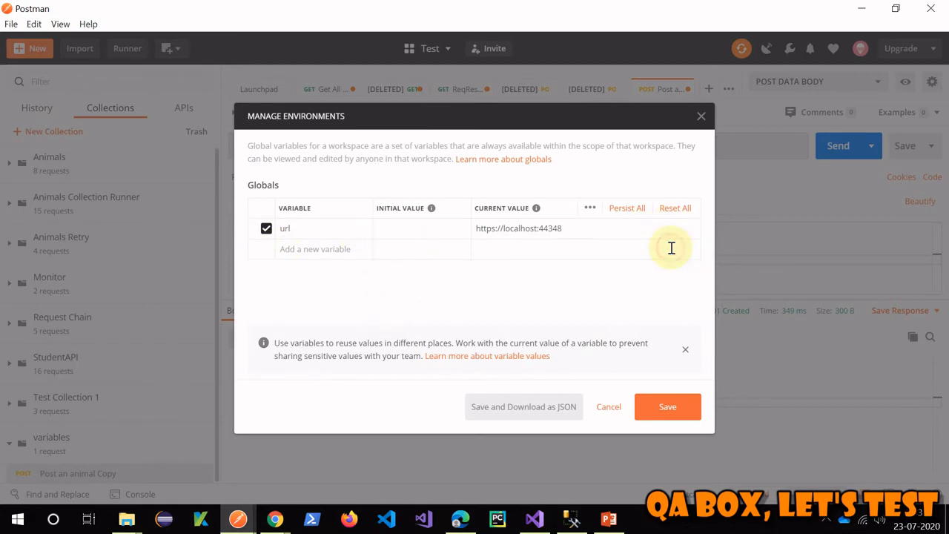
left_click(415, 225)
key("ctrl+v")
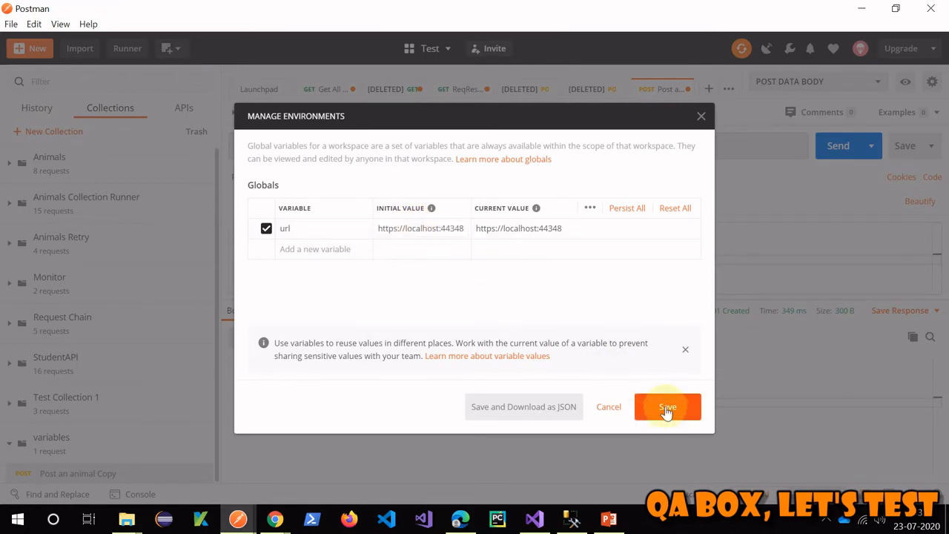
left_click(666, 412)
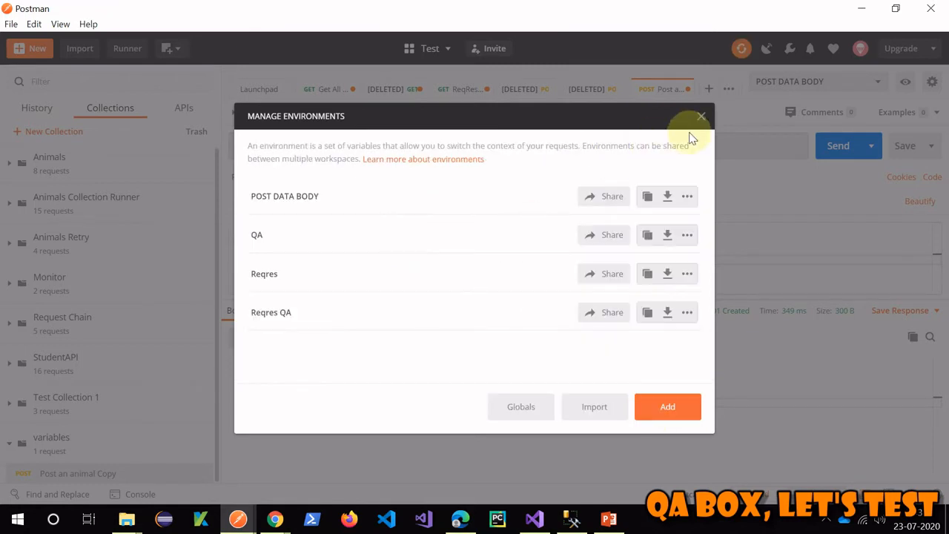
- Replace the hard-coded host in the request URL with {{url}}, giving {{url}}/{{path}}
left_click(701, 117)
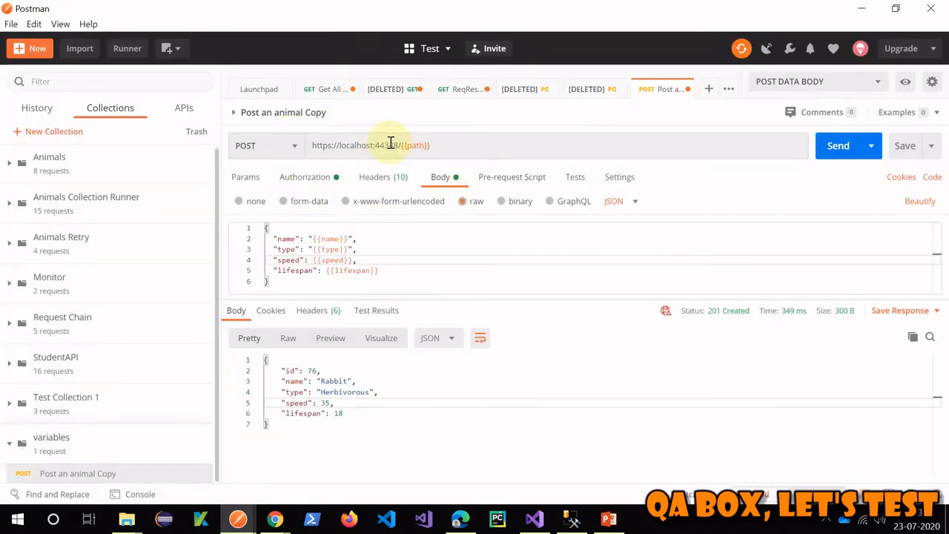
left_click_drag(398, 143, 319, 146)
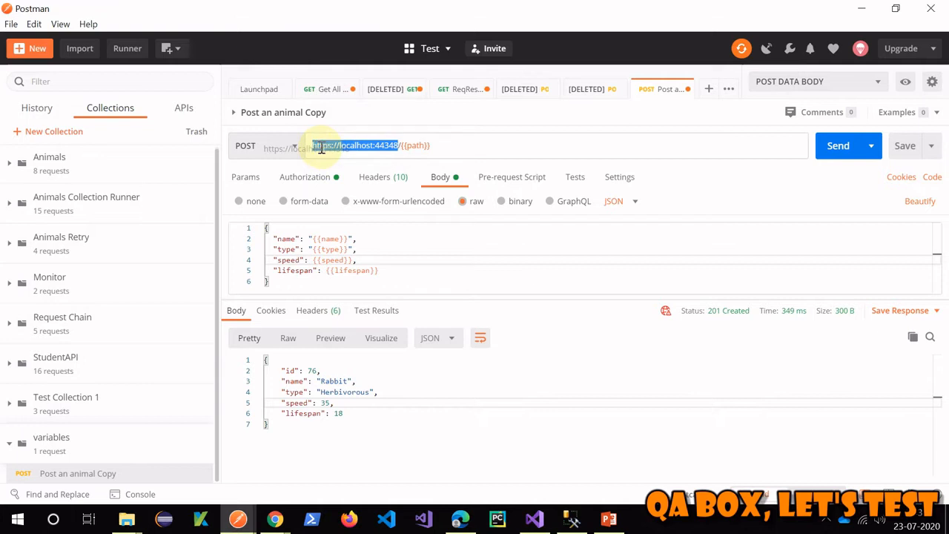
key("BackSpace")
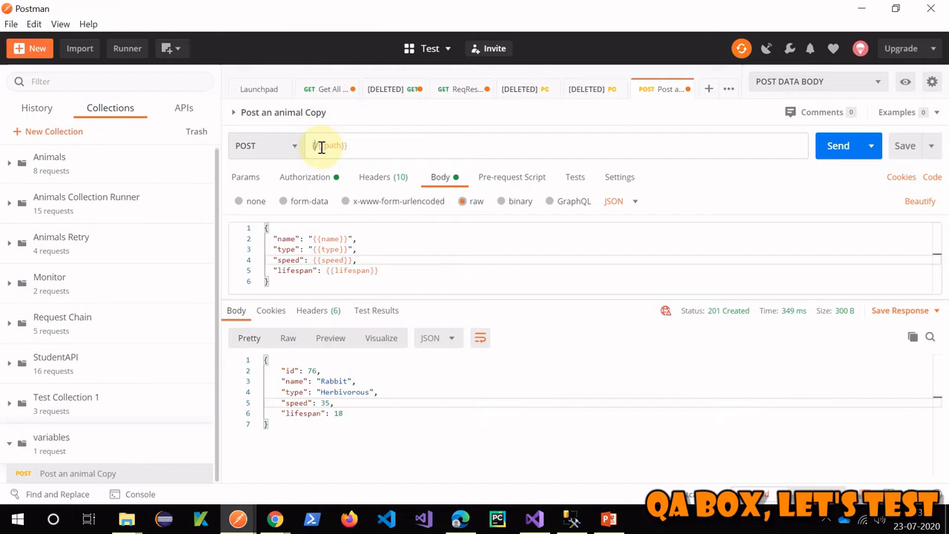
type("{{url}}")
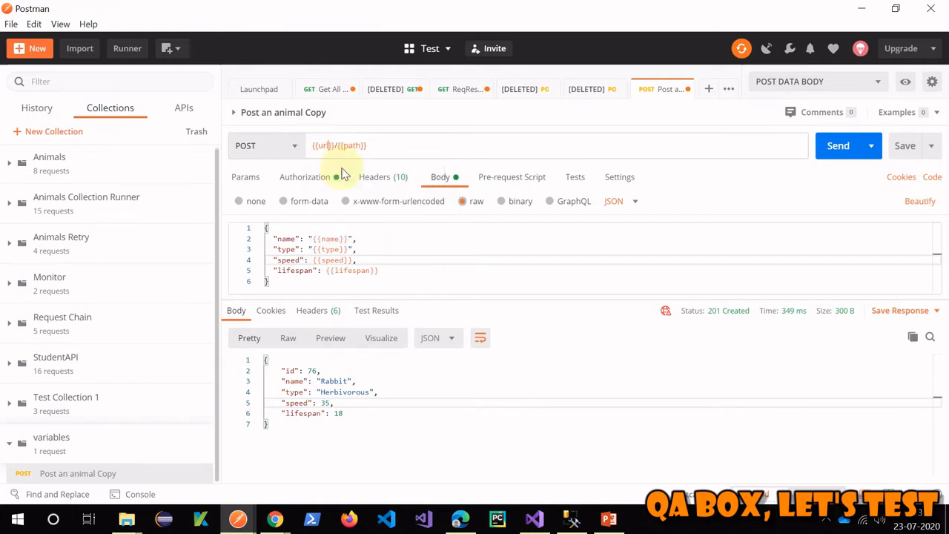
left_click(548, 255)
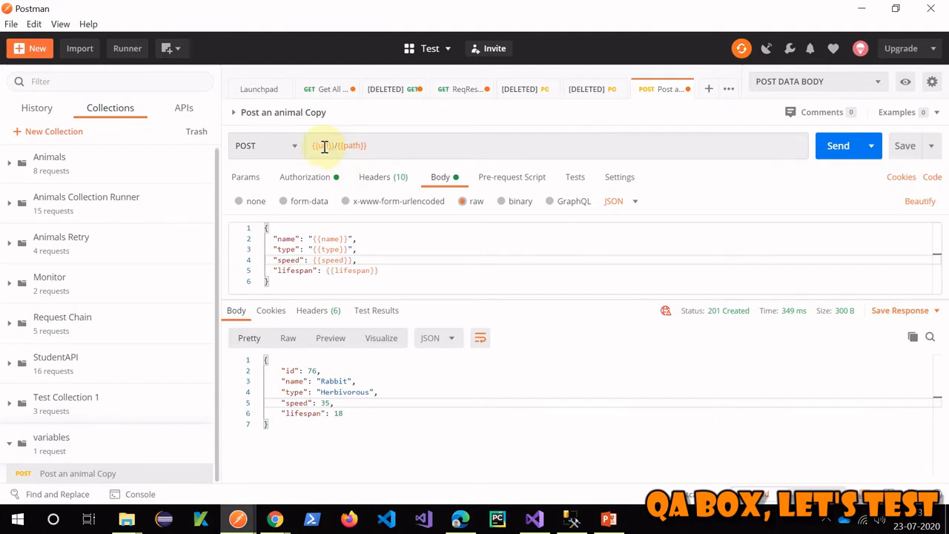
mouse_move(324, 146)
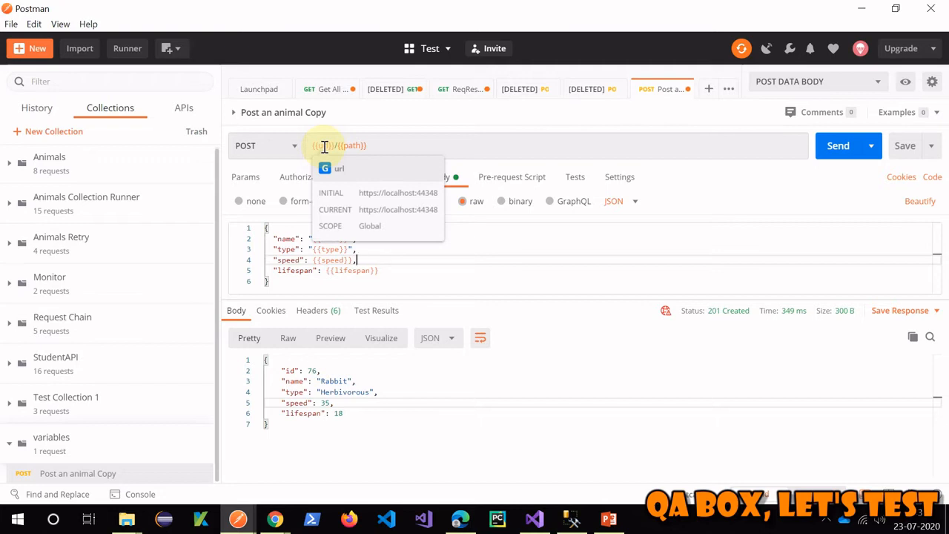
- Check the lifespan field in the body and the path variable in the URL
left_click(357, 271)
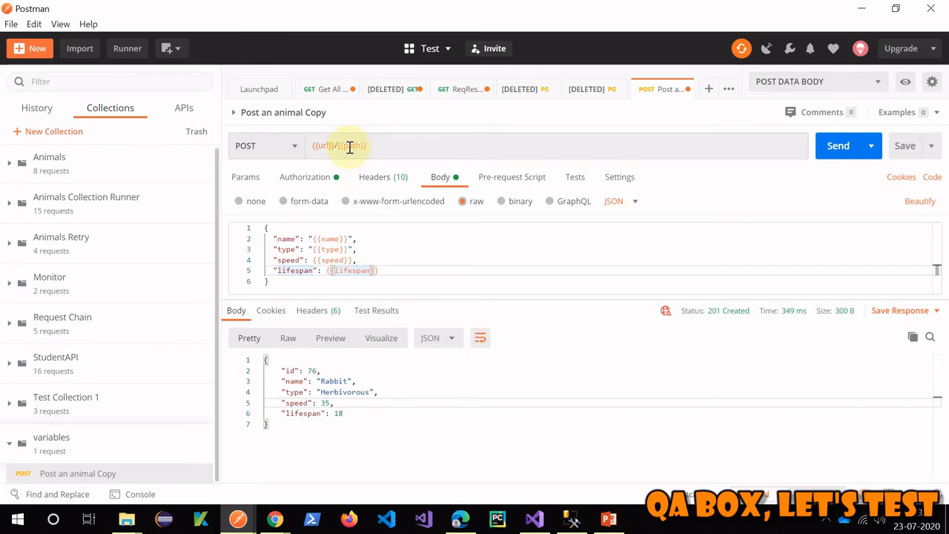
double_click(354, 270)
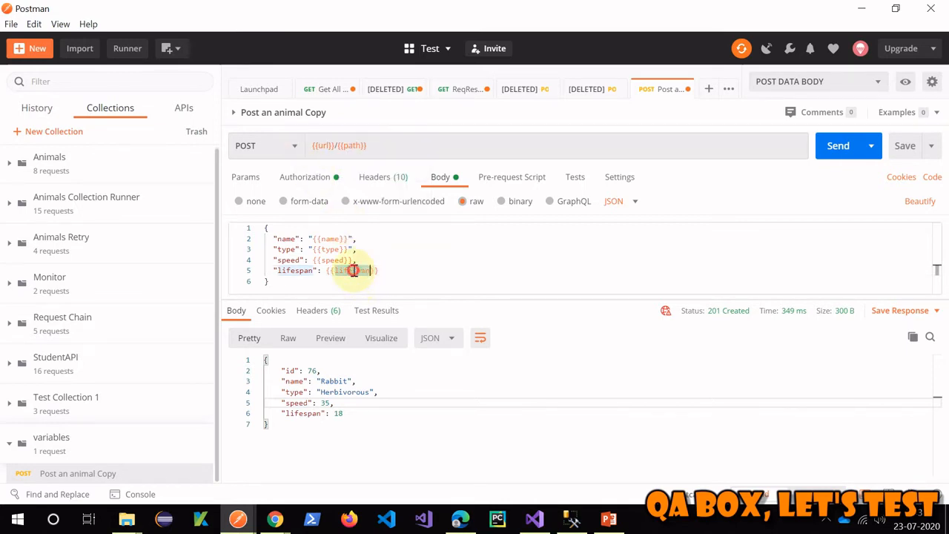
double_click(351, 146)
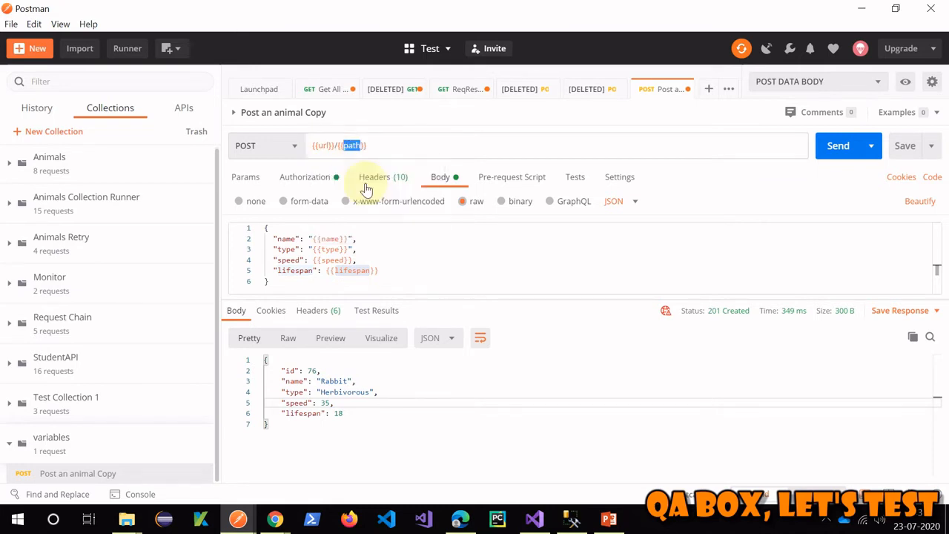
left_click(572, 519)
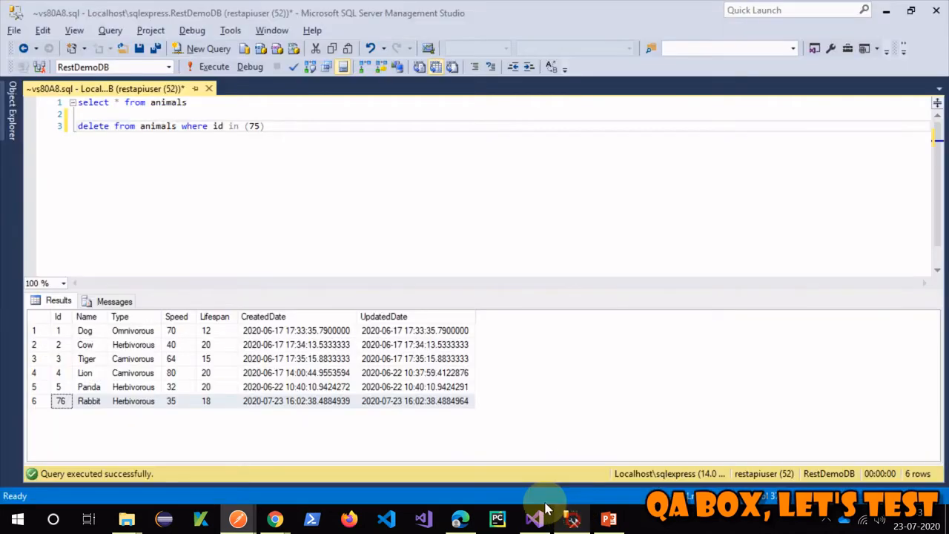
- Change the delete query's id from 75 to 76 and execute it
left_click(253, 126)
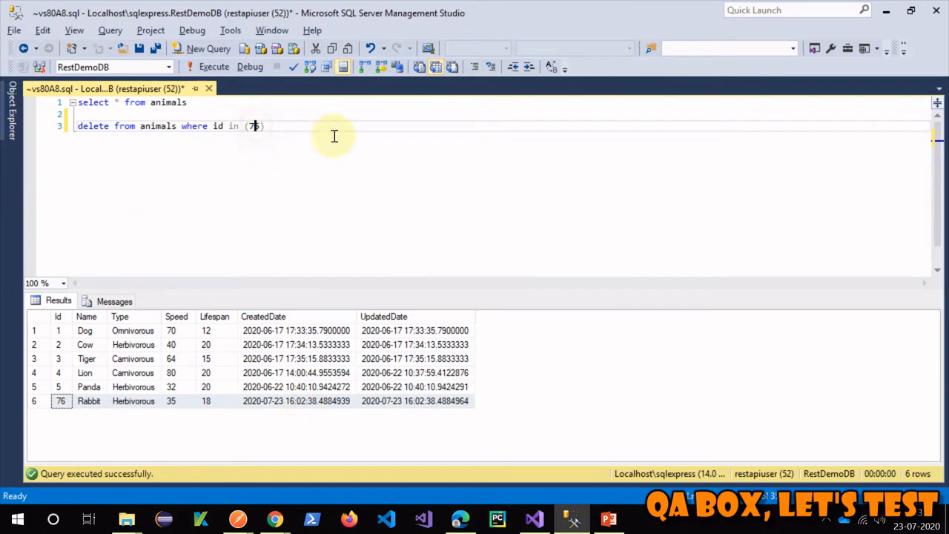
key("Delete")
type("6")
left_click_drag(304, 134, 77, 126)
left_click(207, 66)
left_click(400, 162)
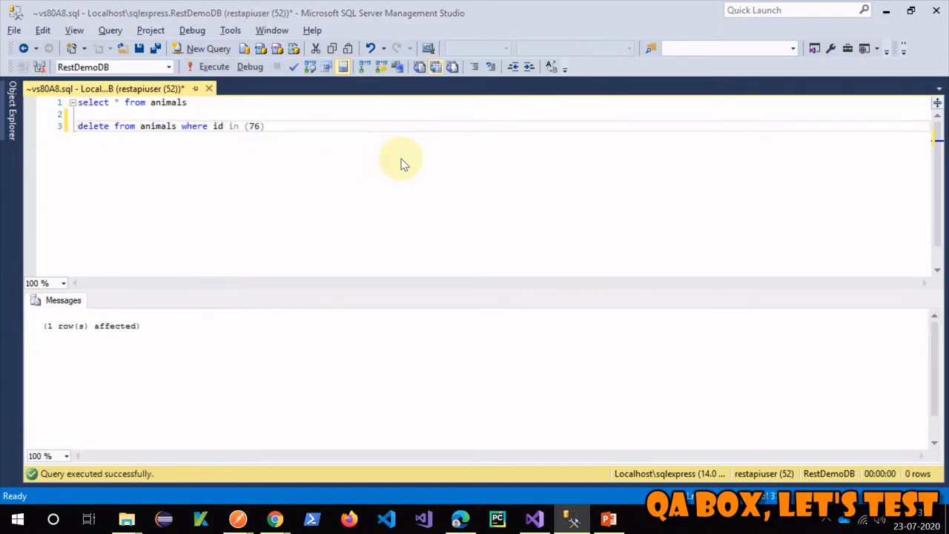
- Resend the POST request in Postman, creating Rabbit again with new id 77
key("alt+Tab")
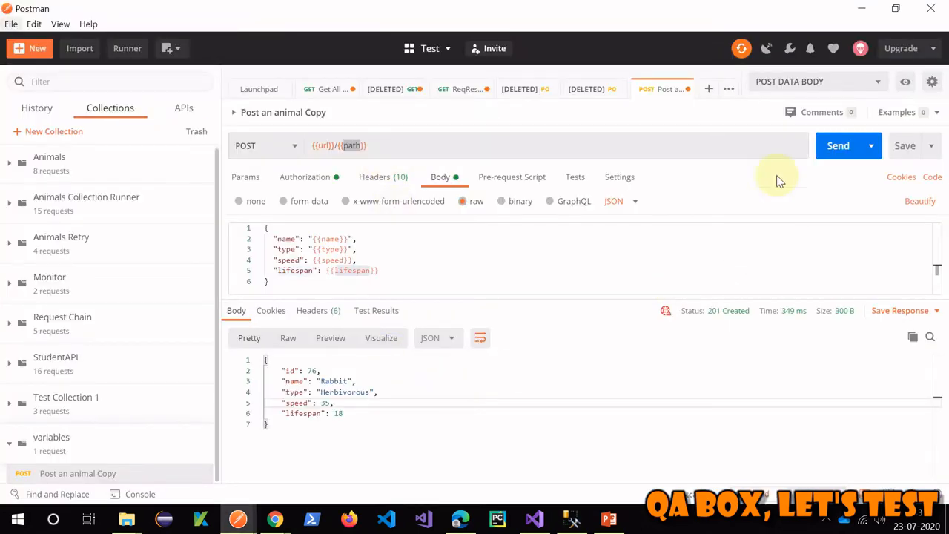
left_click(827, 146)
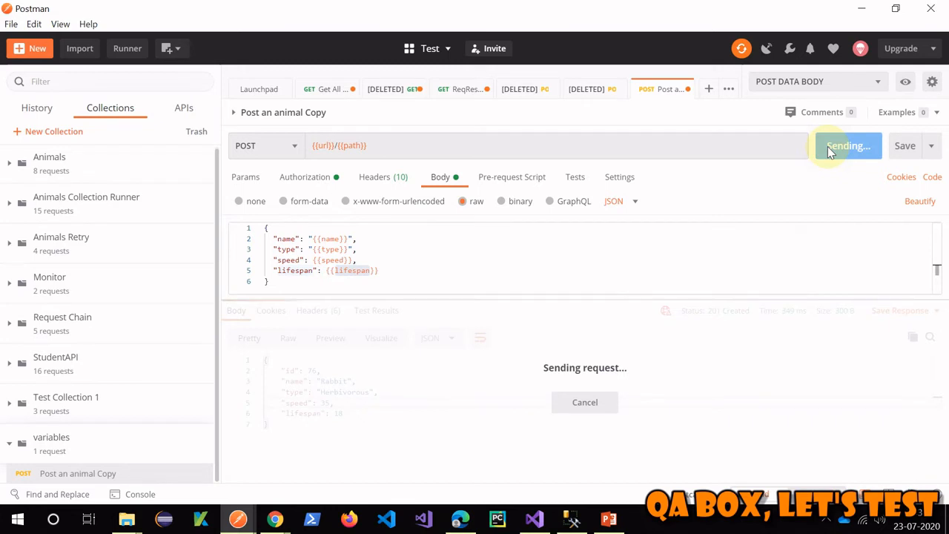
double_click(312, 372)
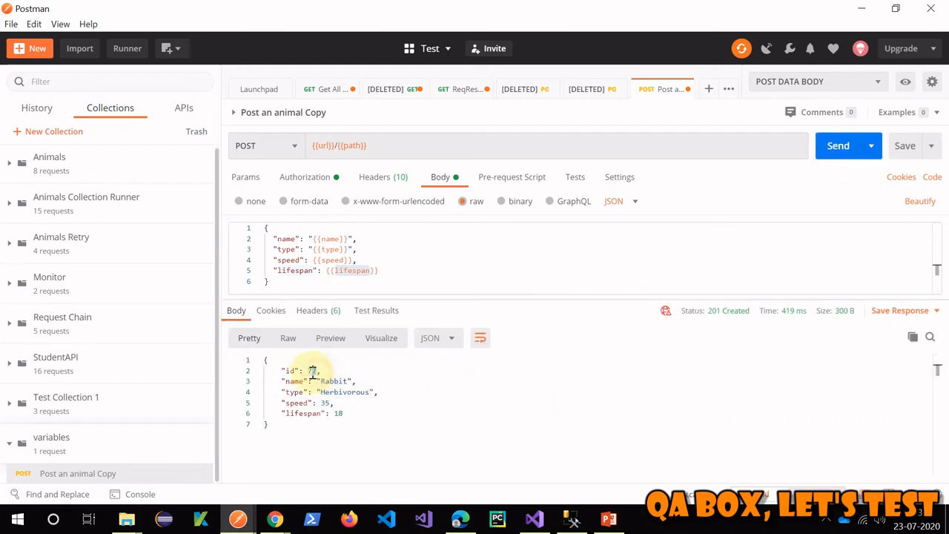
left_click(531, 406)
key("alt+Tab")
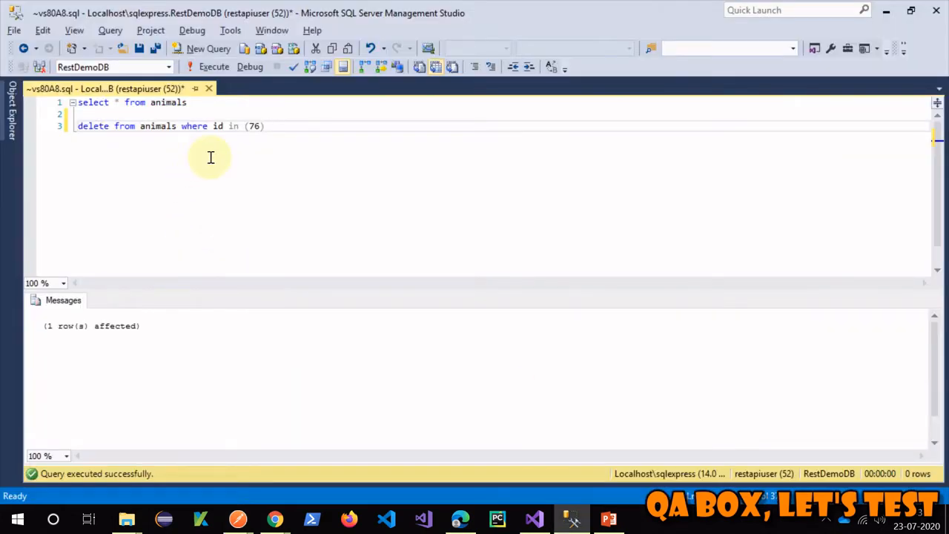
- Run the query listing all animals, returning six rows including Rabbit
left_click_drag(213, 101, 78, 102)
left_click(212, 66)
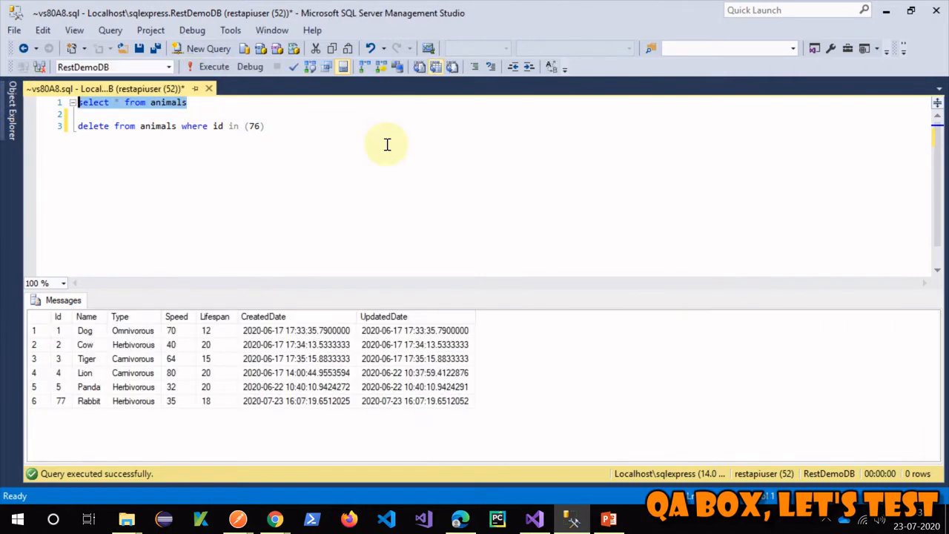
left_click(387, 197)
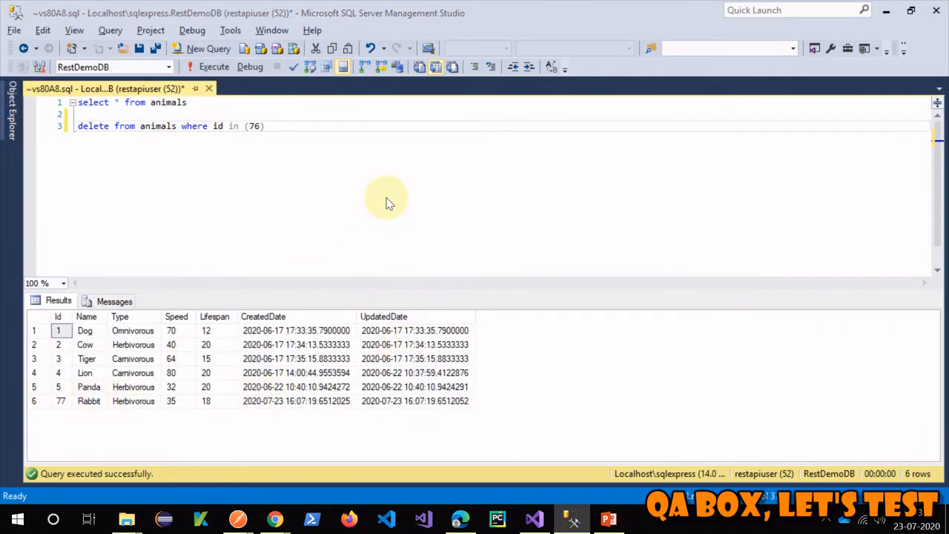
- Bring the Variables presentation to the front at slide 5 via Postman
key("alt+Tab")
key("Escape")
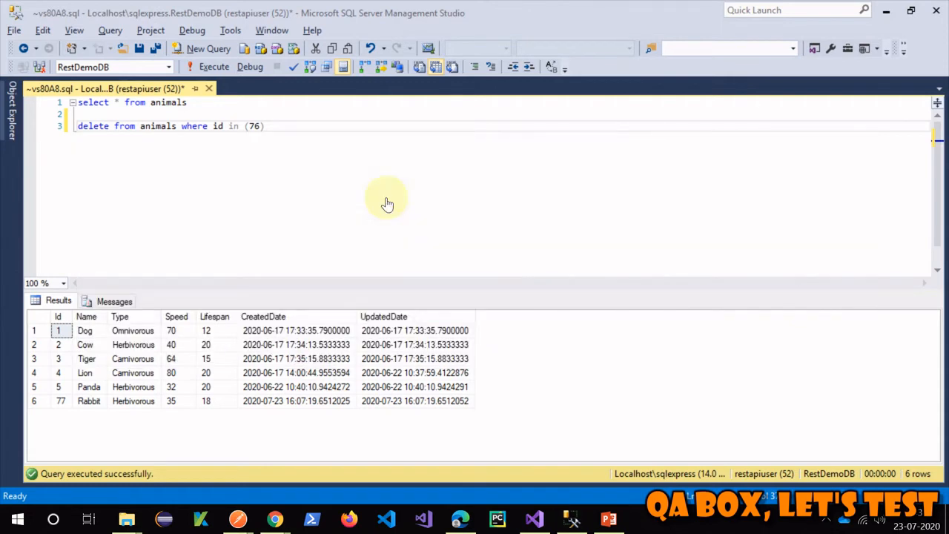
key("alt+Tab")
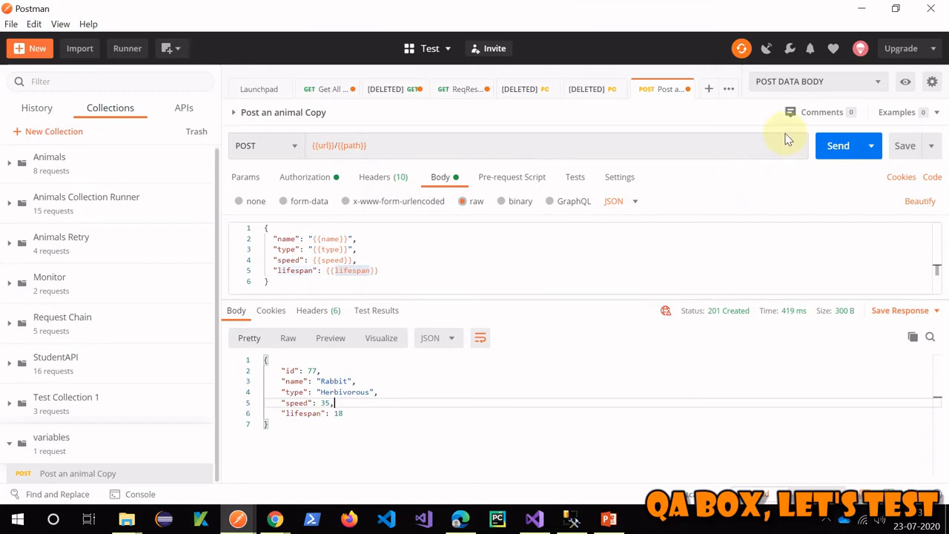
left_click(608, 519)
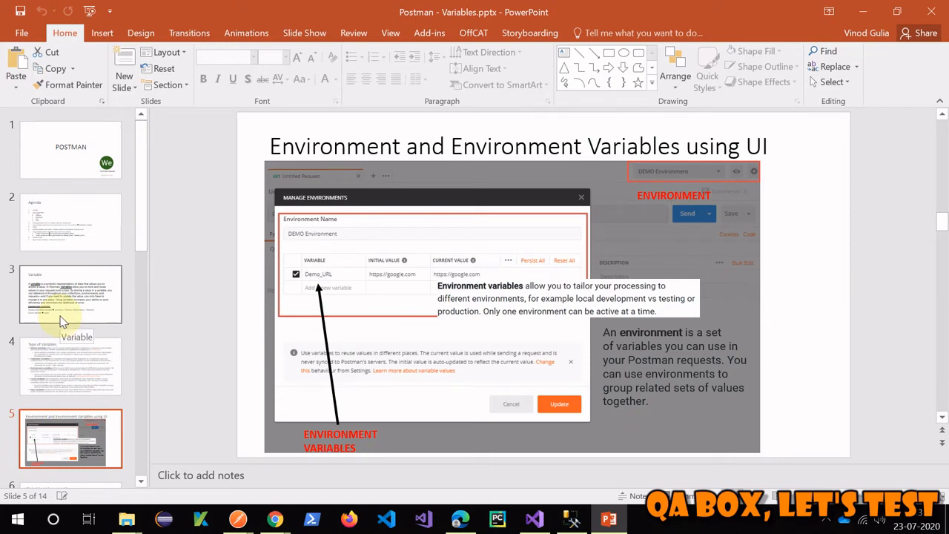
- Advance the presentation to slide 8, Scripts, and minimize it to reveal Postman
key("Down")
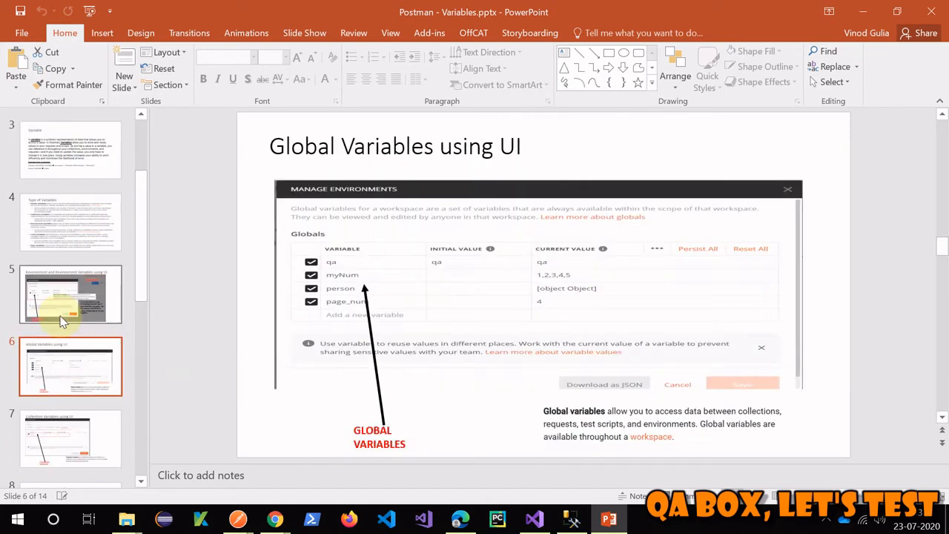
key("Down")
key("Down")
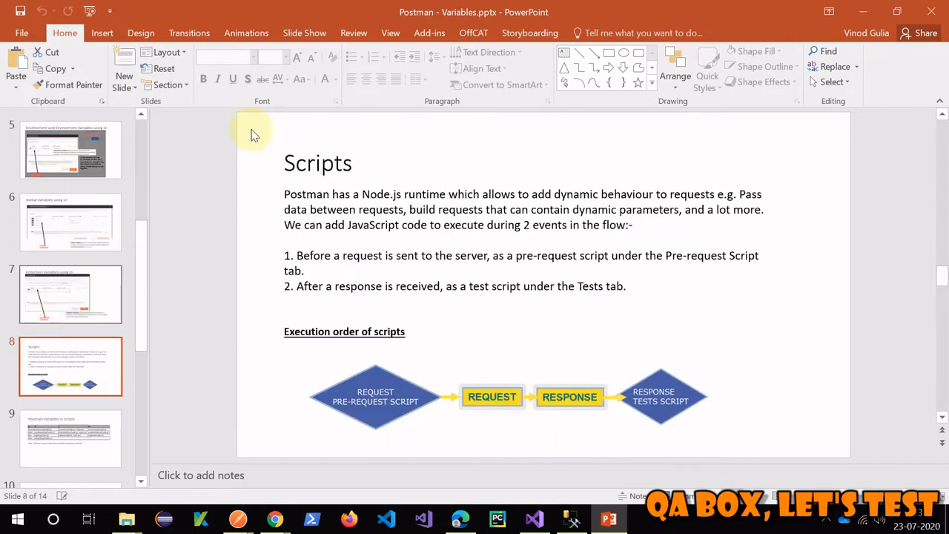
left_click(861, 10)
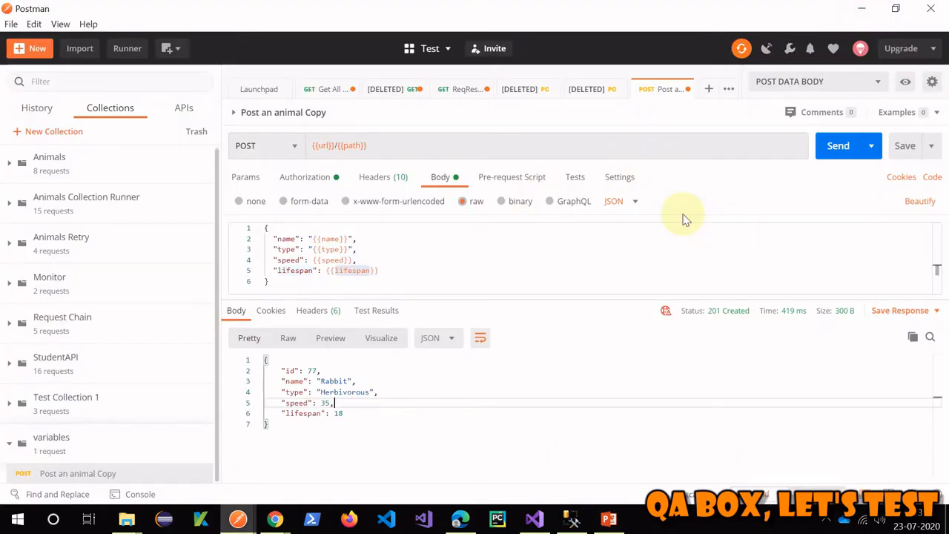
left_click(906, 83)
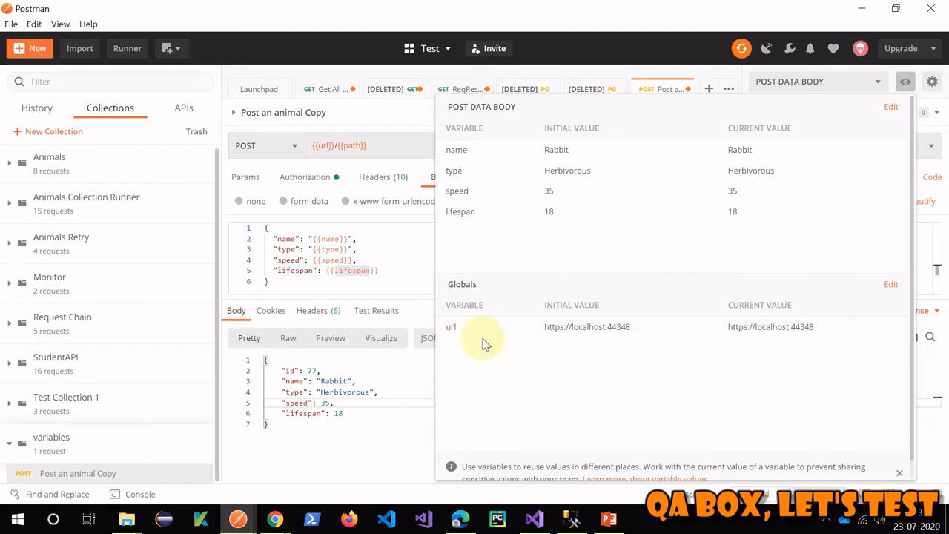
left_click(890, 284)
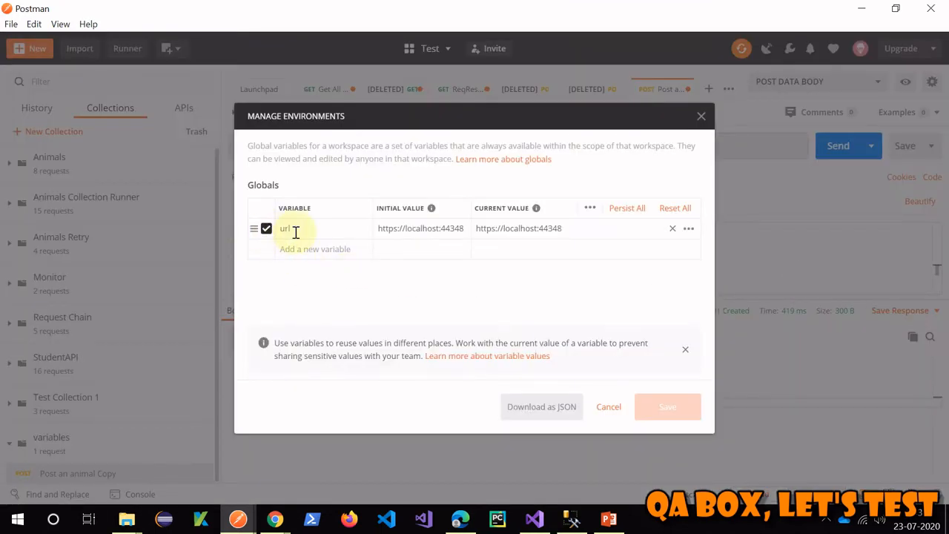
left_click(314, 254)
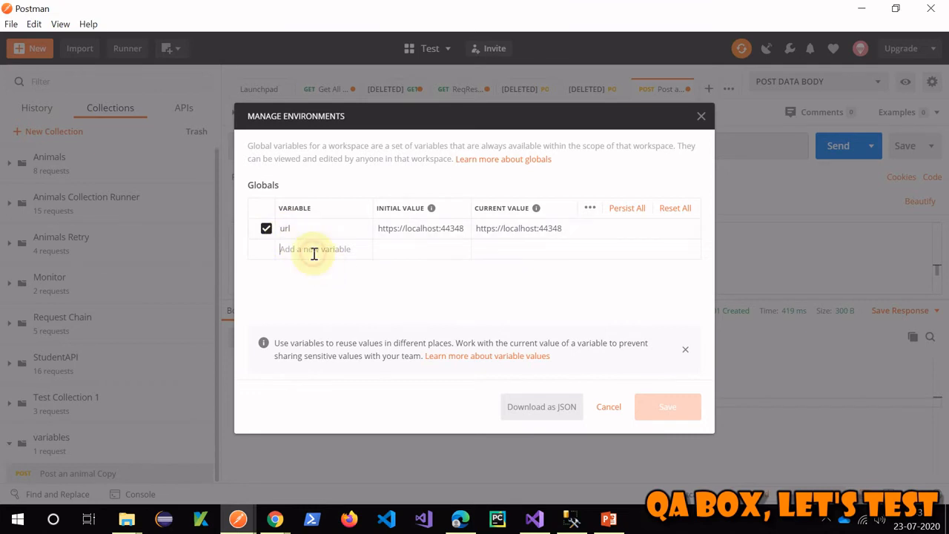
type("url")
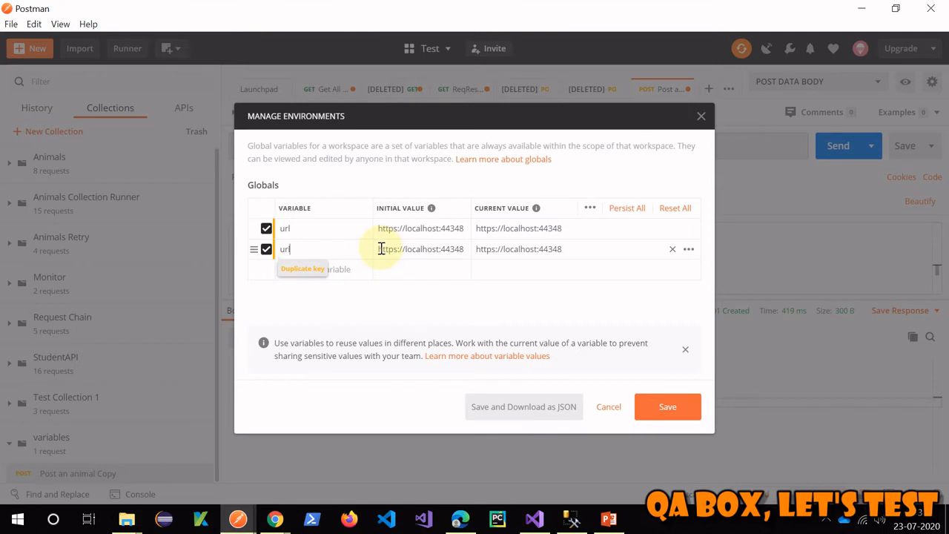
left_click(464, 249)
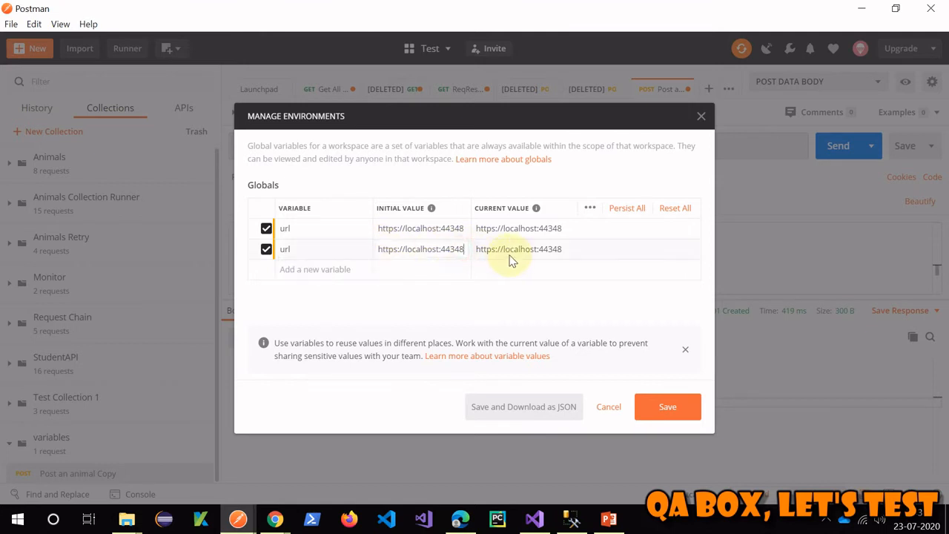
left_click(587, 246)
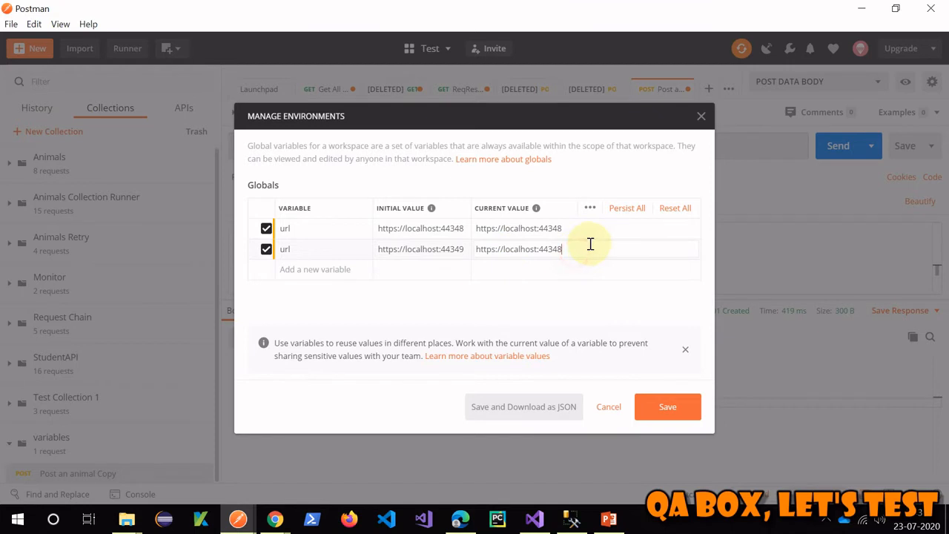
key("BackSpace")
type("9")
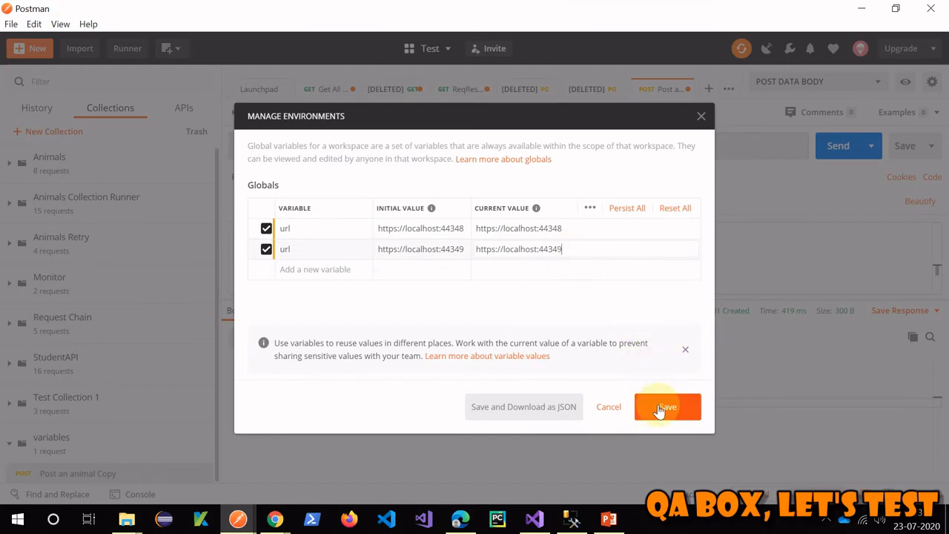
left_click(660, 408)
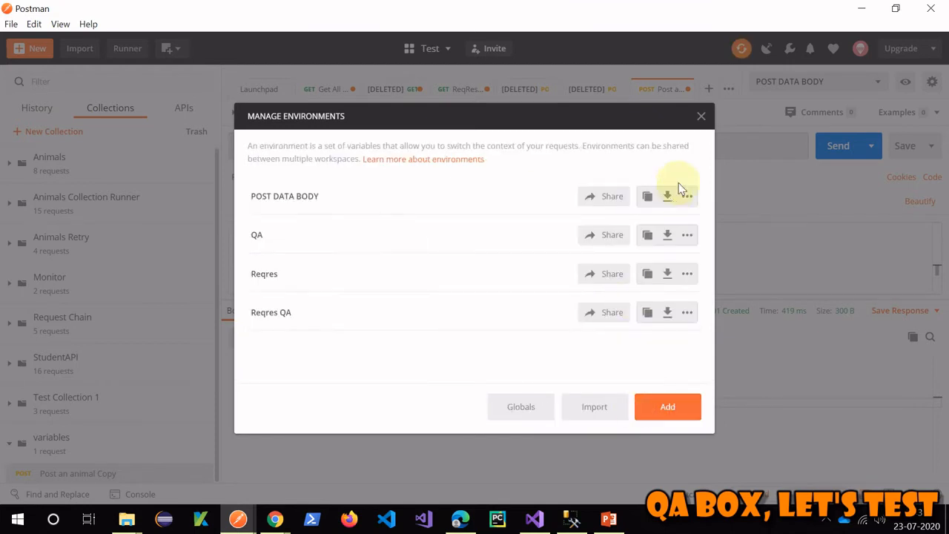
left_click(700, 116)
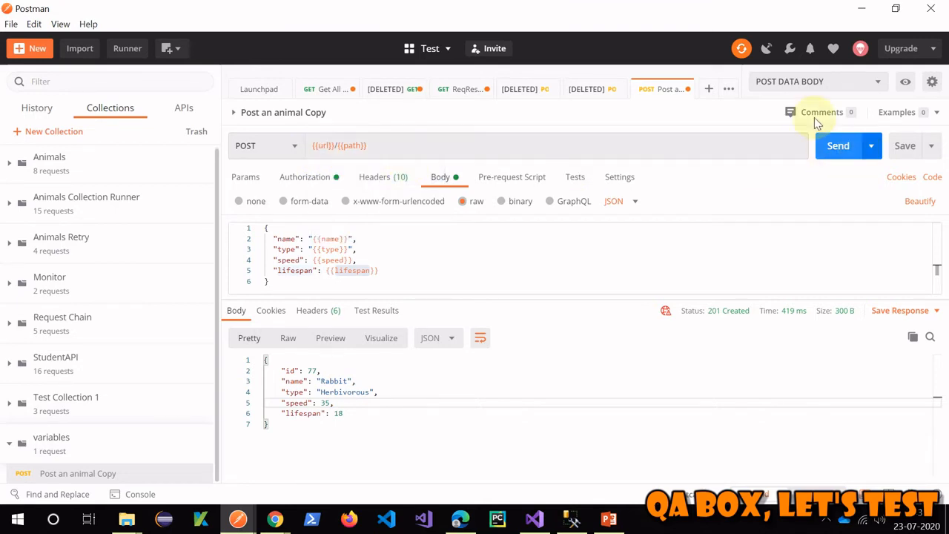
- In the globals, select and clear the differing port digit 9, then close the manager
left_click(931, 81)
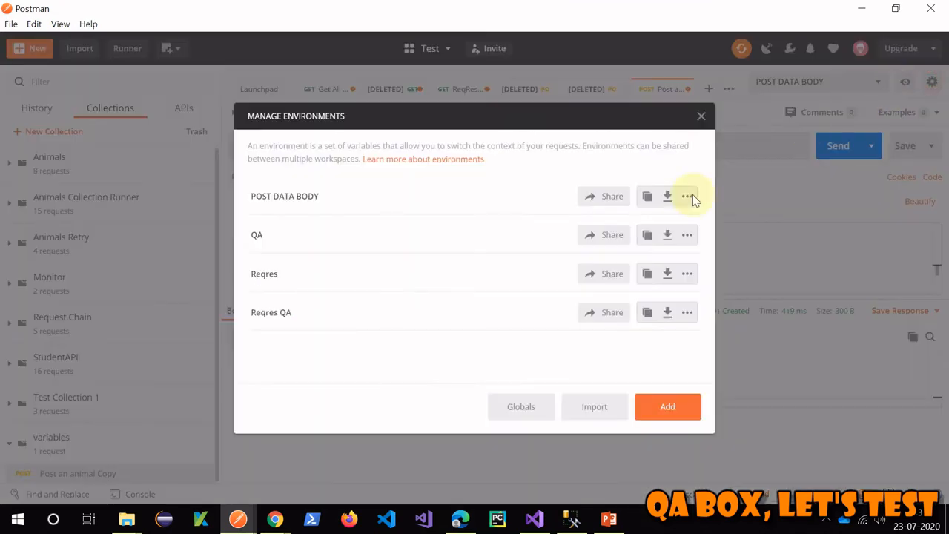
left_click(520, 406)
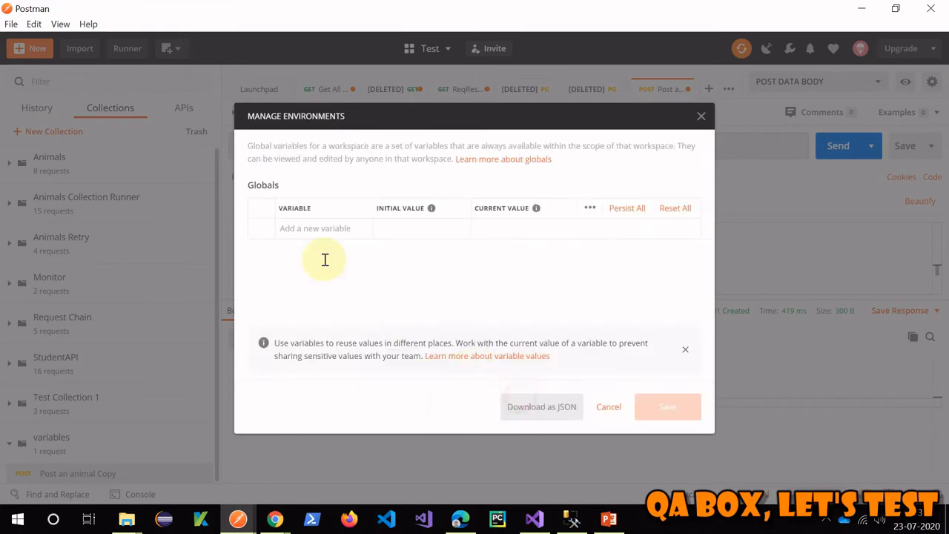
left_click_drag(459, 229, 459, 250)
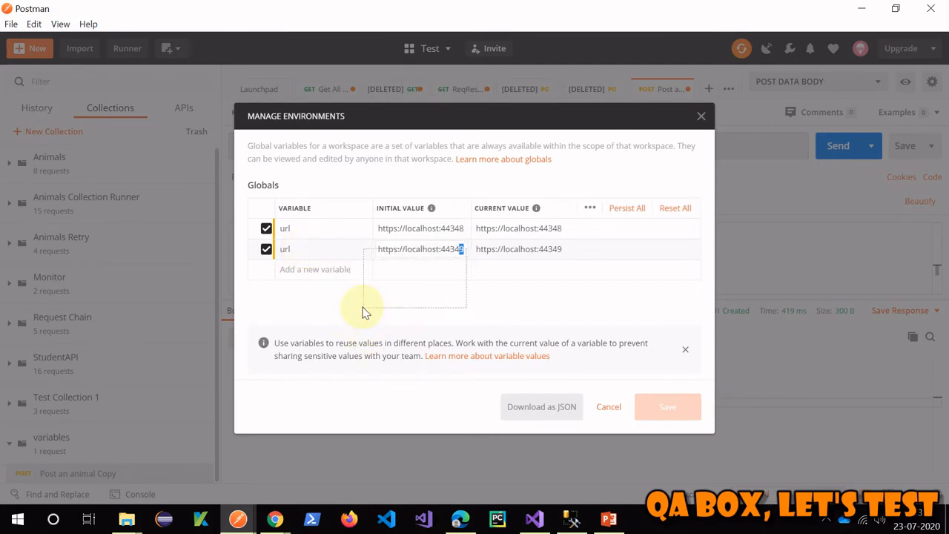
left_click(300, 311)
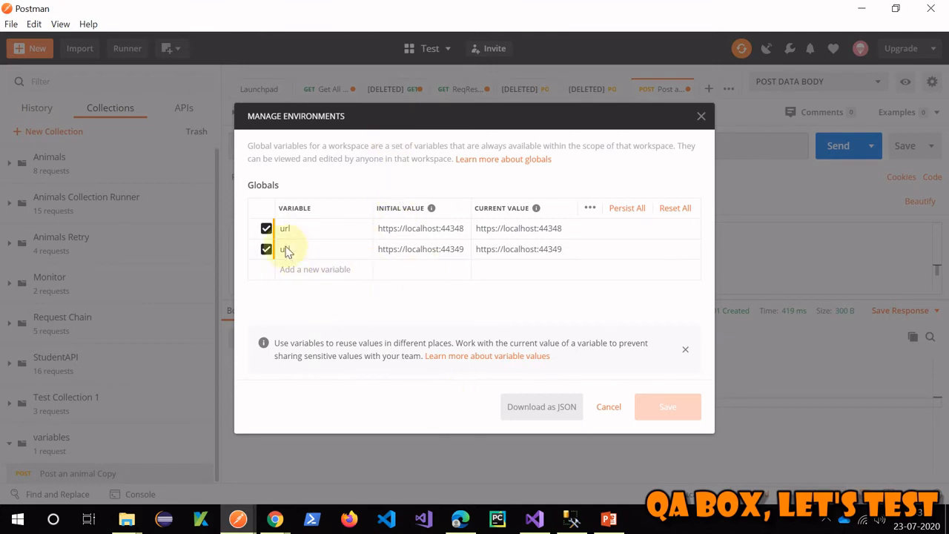
mouse_move(298, 232)
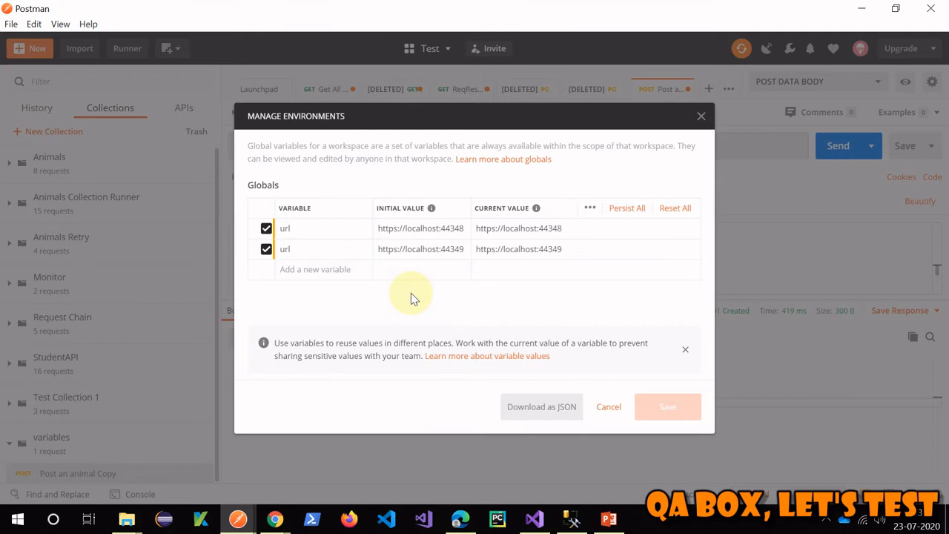
left_click(700, 115)
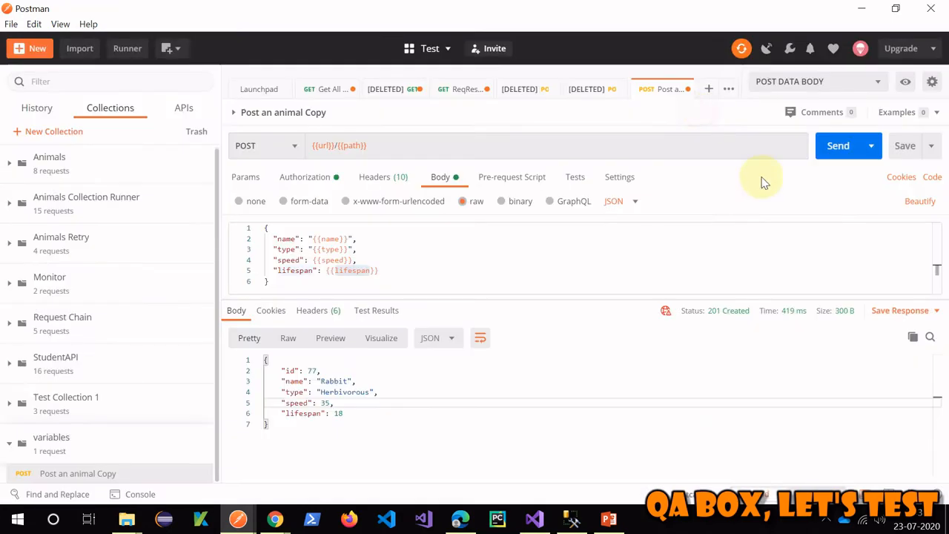
- Delete the duplicate url global for port 44349, save, and return to PowerPoint
left_click(905, 82)
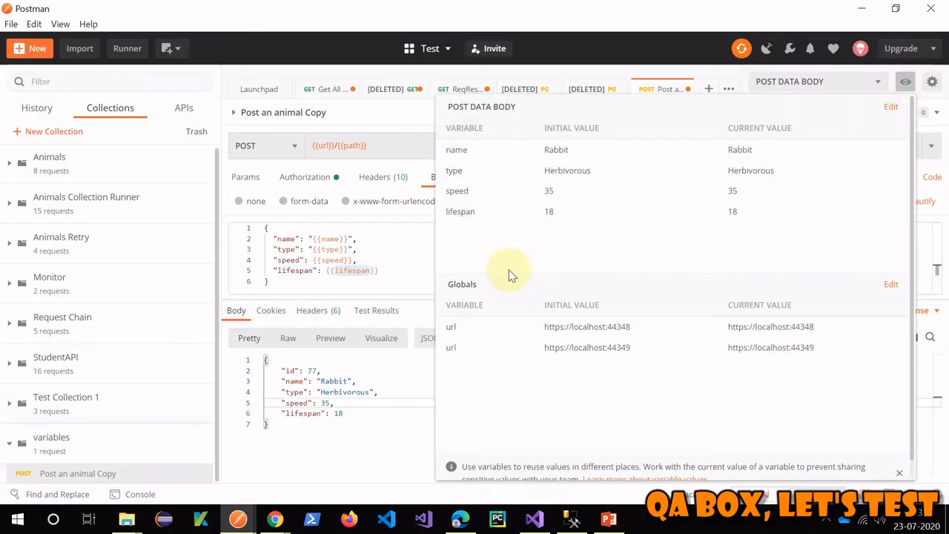
left_click(890, 284)
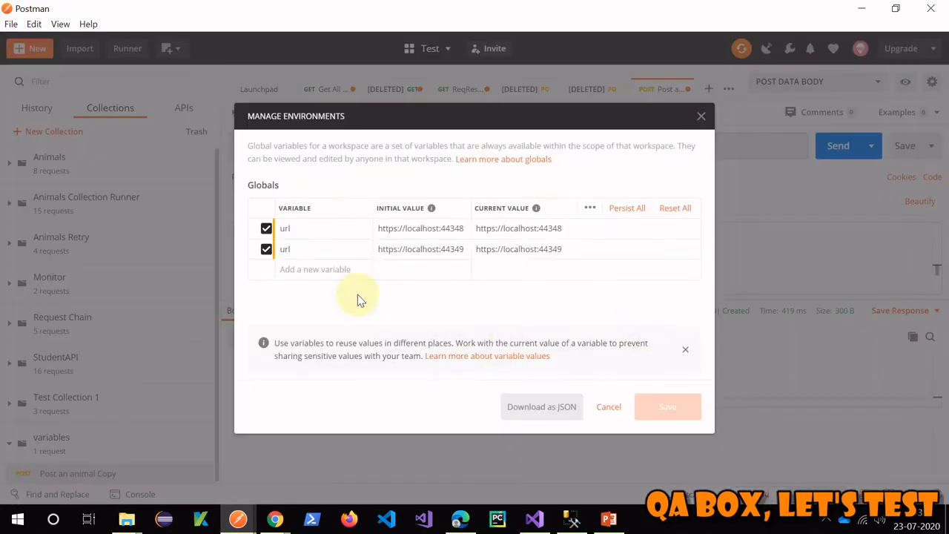
left_click(673, 251)
left_click(665, 413)
left_click(705, 120)
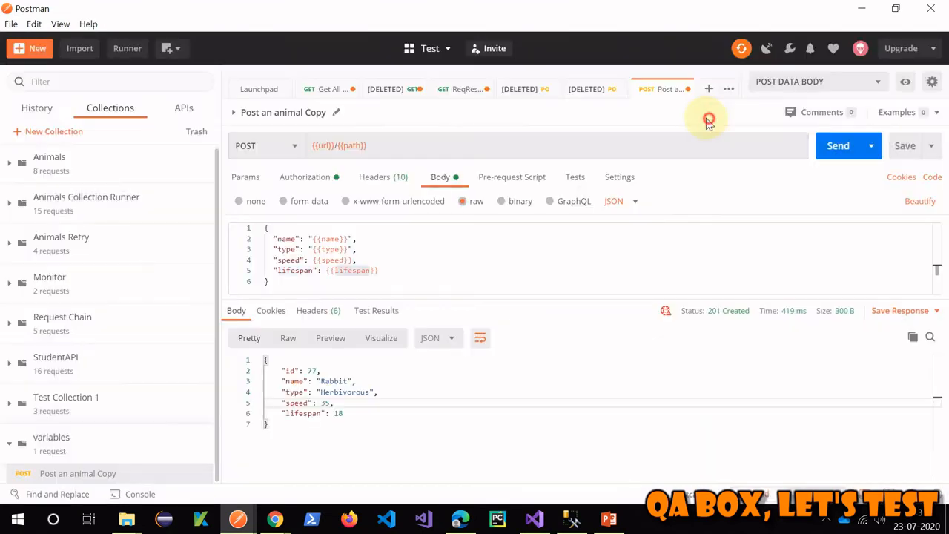
left_click(609, 522)
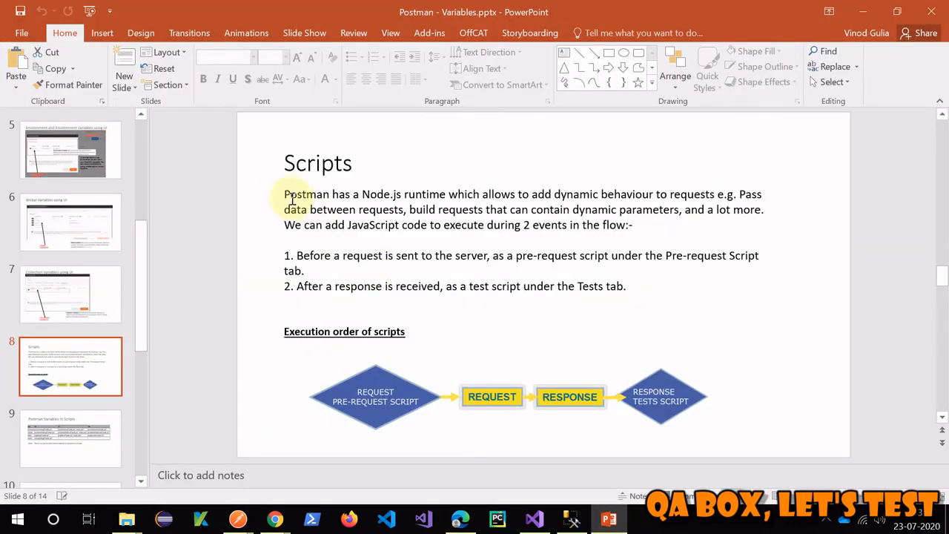